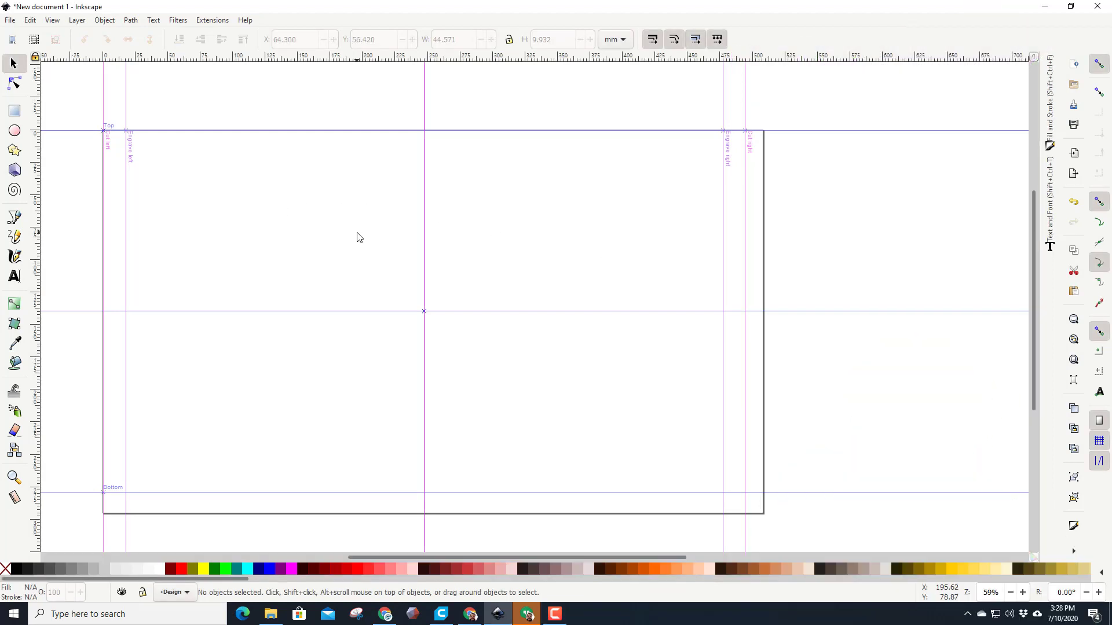
Type the word Amazing near the top left of the page
{"action": "key", "text": "ctrl"}
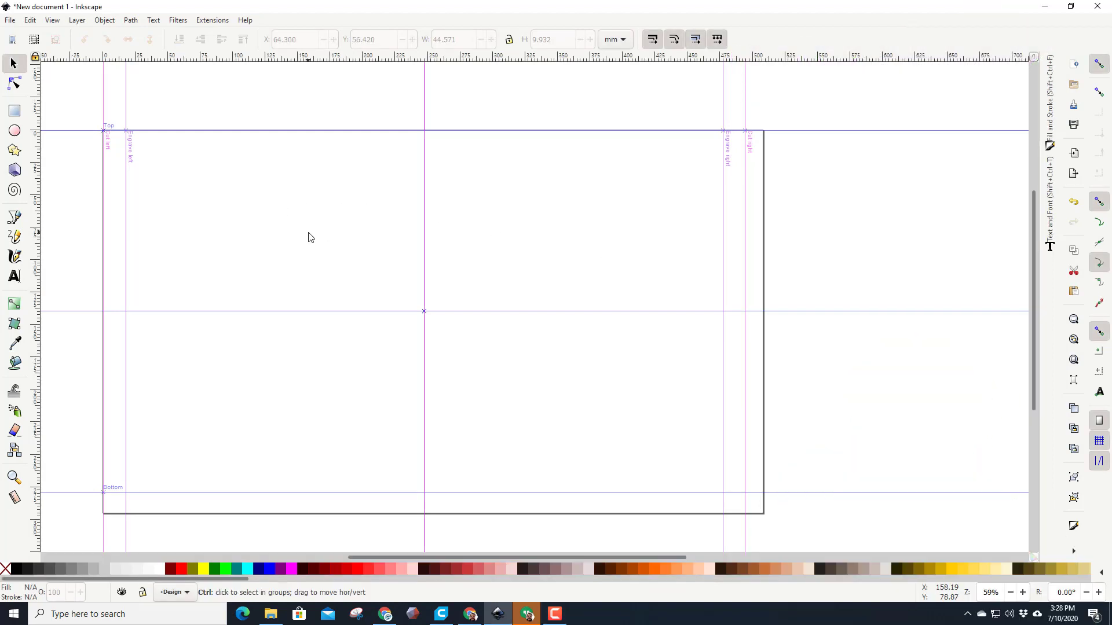
{"action": "scroll", "coordinate": [308, 236], "scroll_direction": "up", "scroll_amount": 3}
{"action": "scroll", "coordinate": [308, 237], "scroll_direction": "down", "scroll_amount": 5}
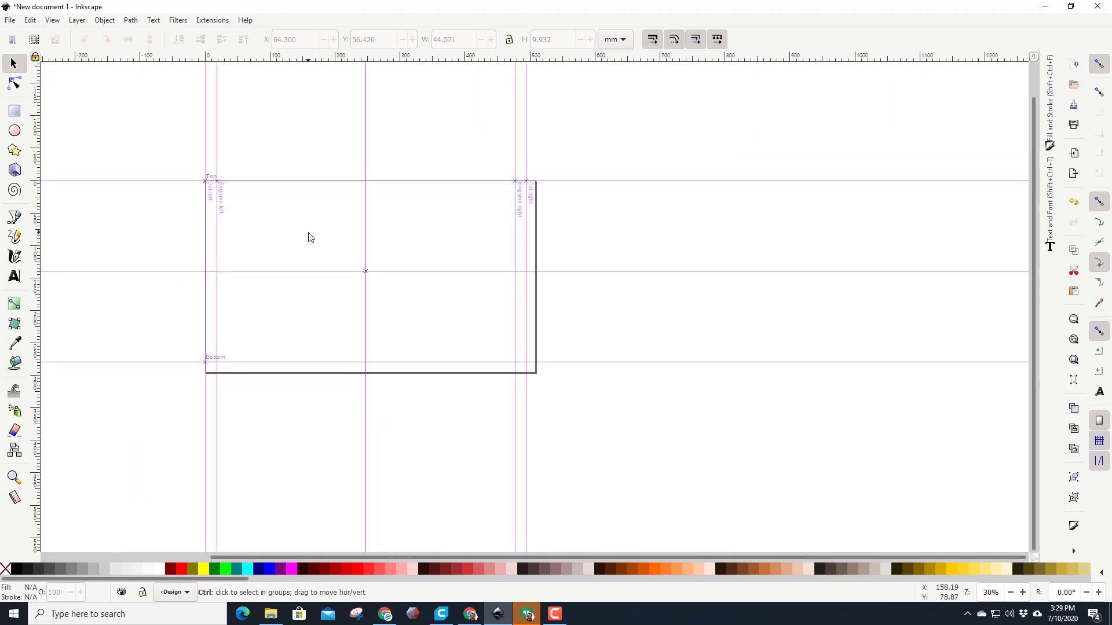
{"action": "scroll", "coordinate": [309, 237], "scroll_direction": "up", "scroll_amount": 1}
{"action": "scroll", "coordinate": [308, 237], "scroll_direction": "up", "scroll_amount": 2}
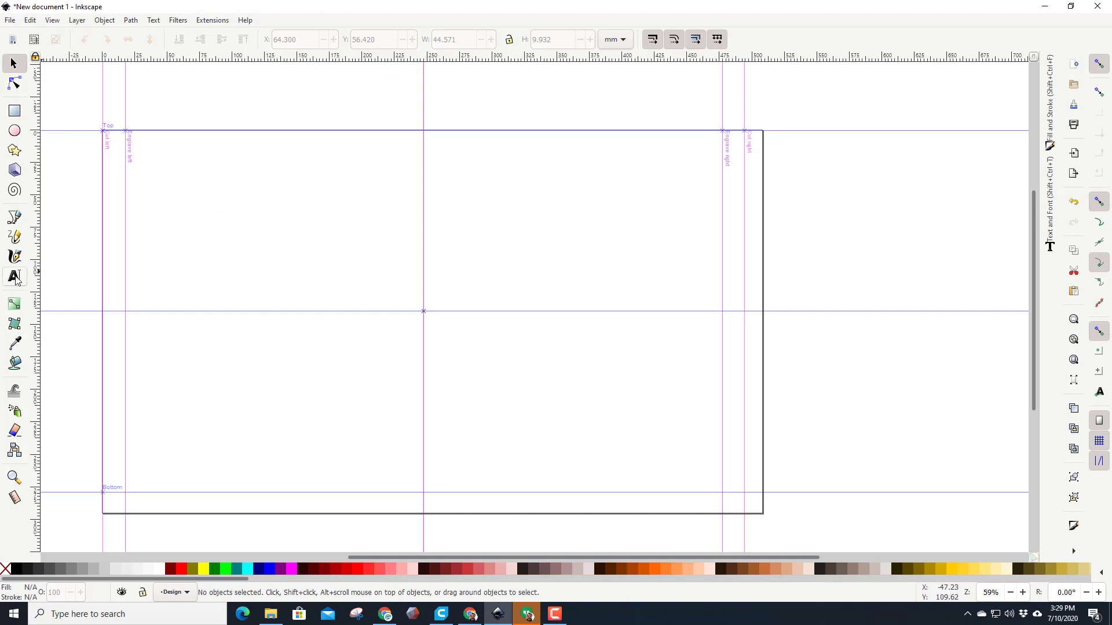
{"action": "left_click", "coordinate": [15, 278]}
{"action": "left_click", "coordinate": [151, 186]}
{"action": "type", "text": "Amazing"}
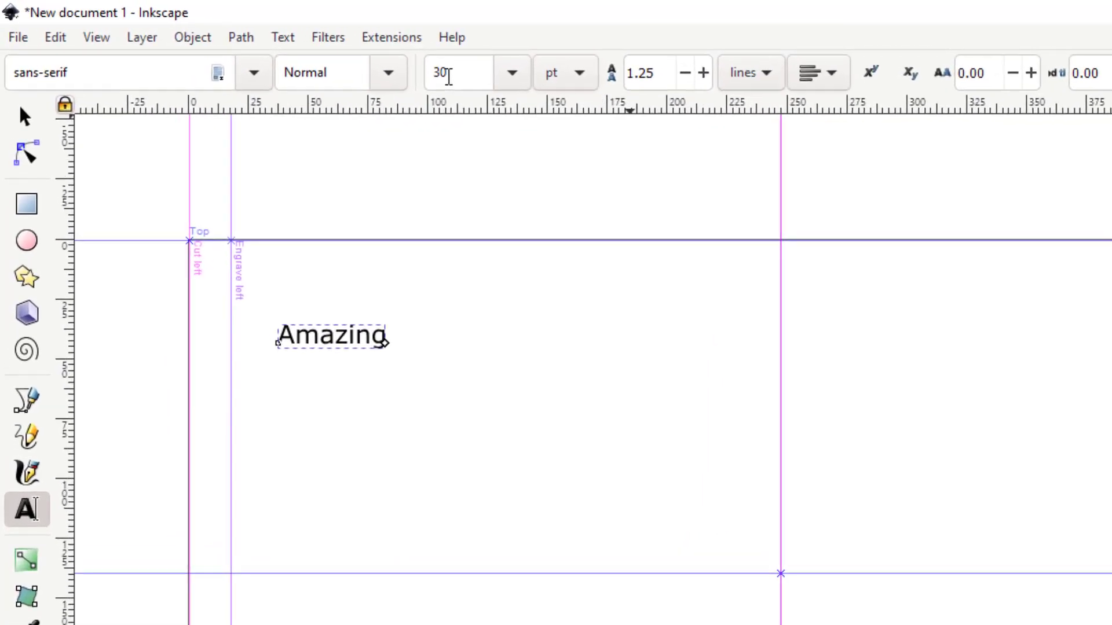
Apply the Bernadette font to Amazing through Text and Font
{"action": "left_click", "coordinate": [285, 38]}
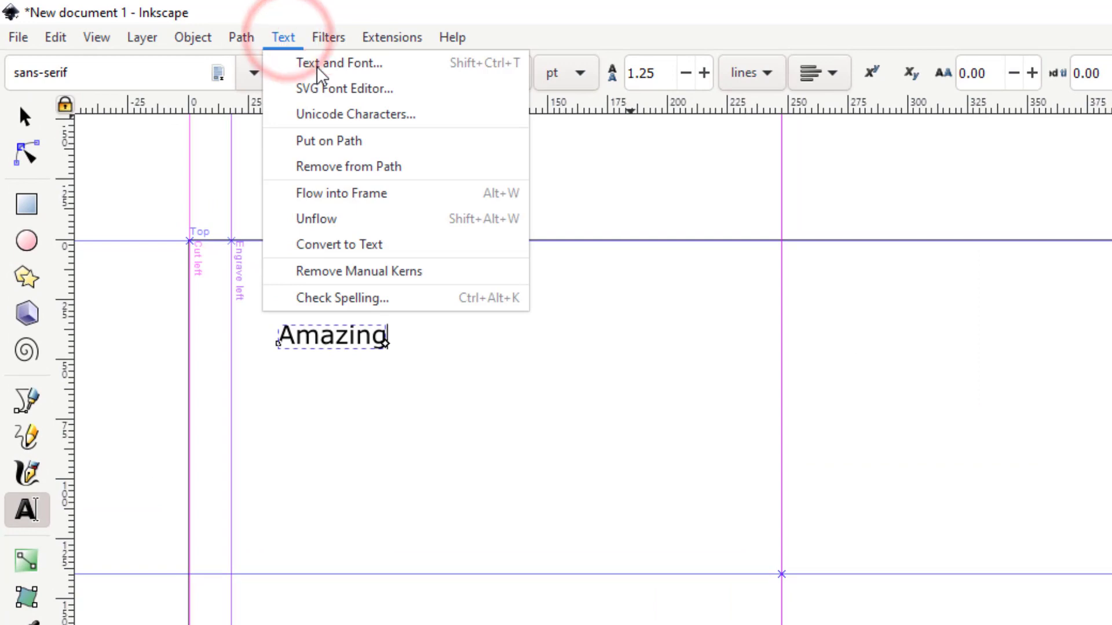
{"action": "left_click", "coordinate": [345, 63]}
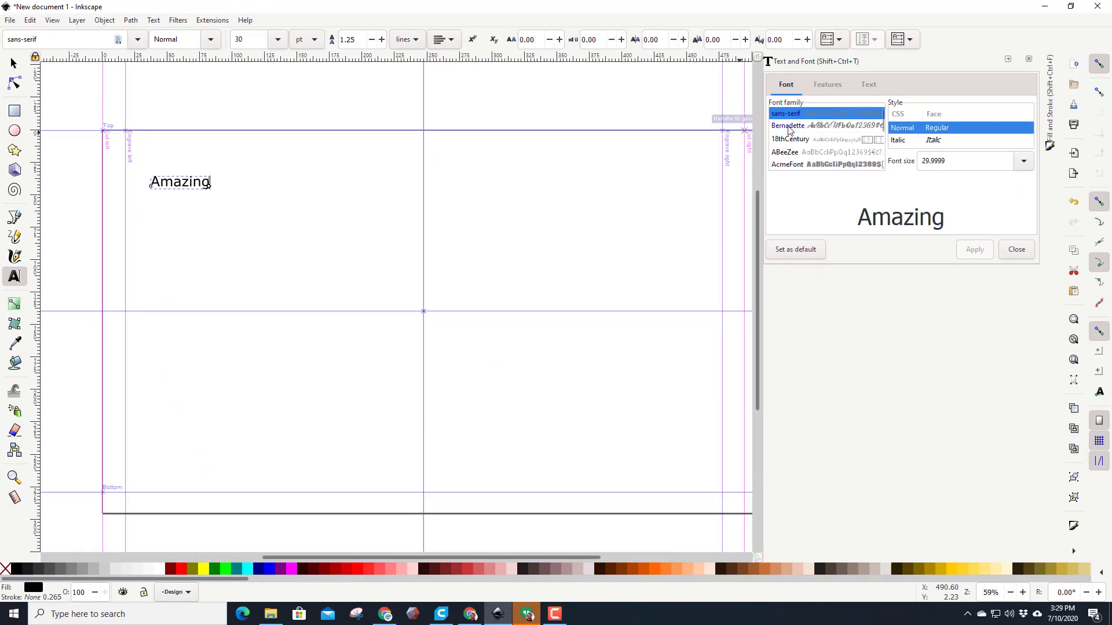
{"action": "left_click", "coordinate": [789, 126]}
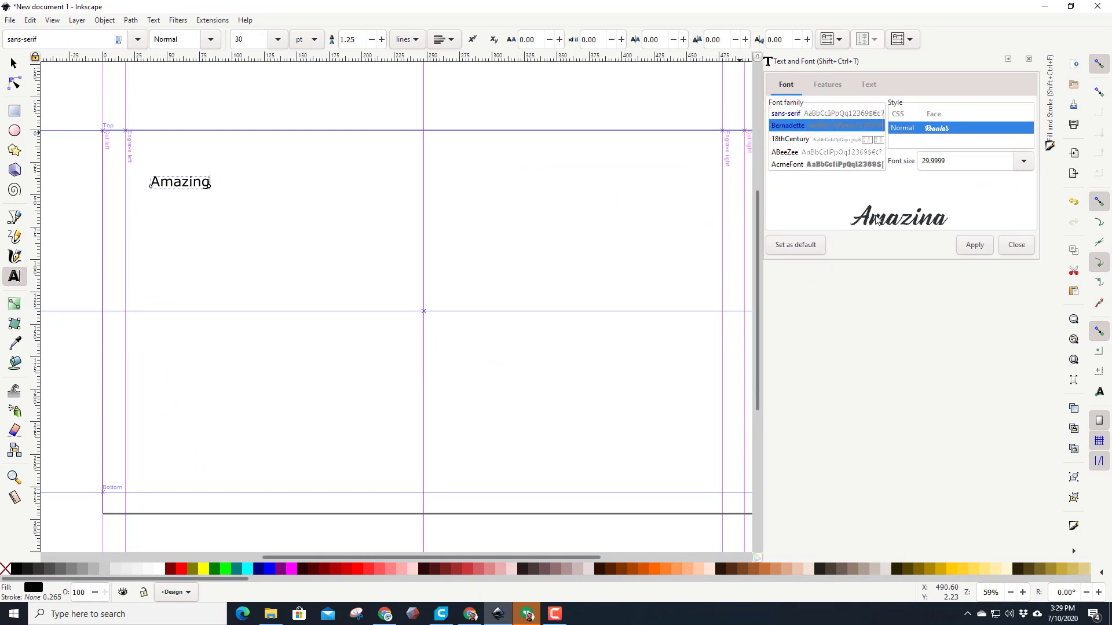
{"action": "left_click", "coordinate": [974, 246]}
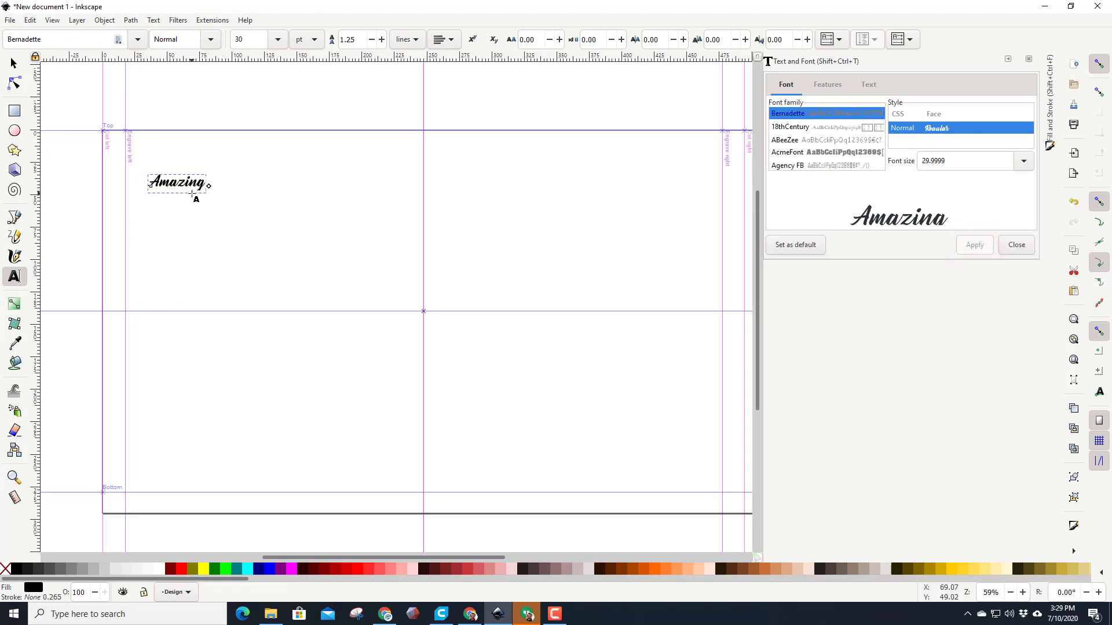
Scale the Amazing text up to about 100 mm wide, then deselect it
{"action": "scroll", "coordinate": [195, 199], "scroll_direction": "up", "scroll_amount": 3}
{"action": "scroll", "coordinate": [209, 174], "scroll_direction": "up", "scroll_amount": 1}
{"action": "scroll", "coordinate": [209, 174], "scroll_direction": "down", "scroll_amount": 1}
{"action": "scroll", "coordinate": [209, 173], "scroll_direction": "down", "scroll_amount": 1}
{"action": "left_click", "coordinate": [13, 64]}
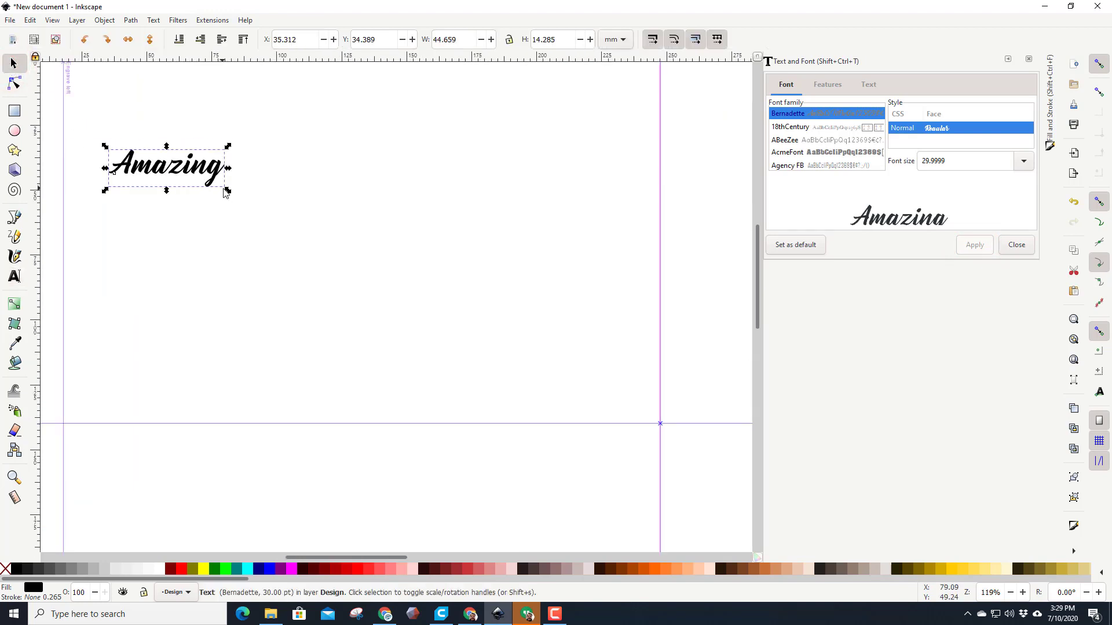
{"action": "left_click_drag", "start_coordinate": [228, 190], "coordinate": [371, 289]}
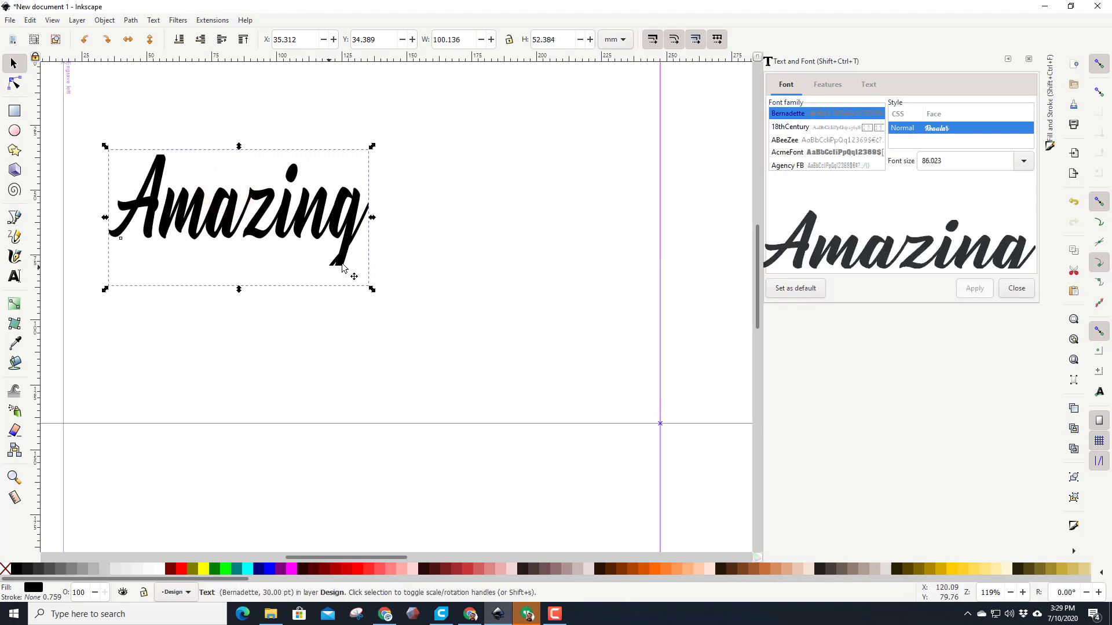
{"action": "left_click", "coordinate": [407, 268]}
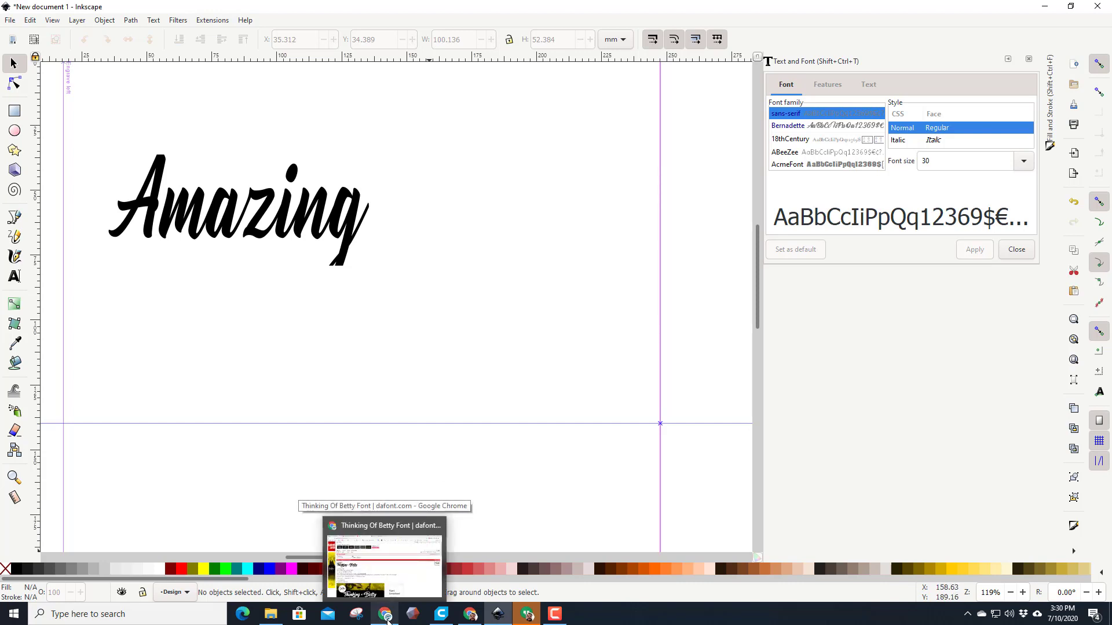
Search Google in Chrome for 'bernadette font' and open the dafont.com Bernadette page
{"action": "left_click", "coordinate": [387, 620]}
{"action": "key", "text": "ctrl+t"}
{"action": "left_click", "coordinate": [648, 363]}
{"action": "type", "text": "bernade"}
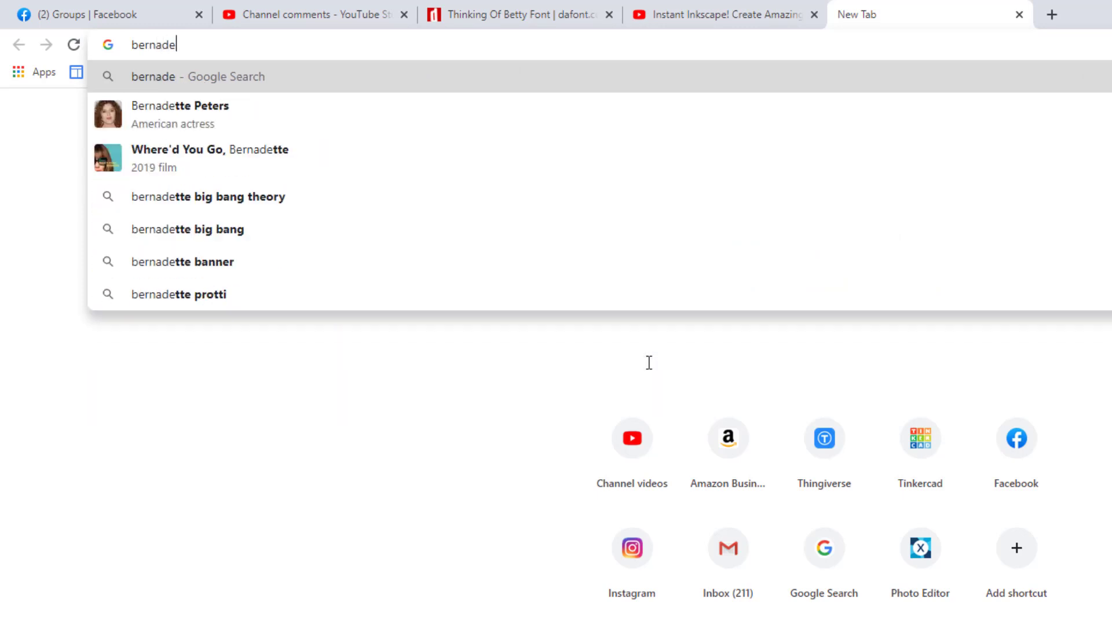
{"action": "type", "text": "tte font"}
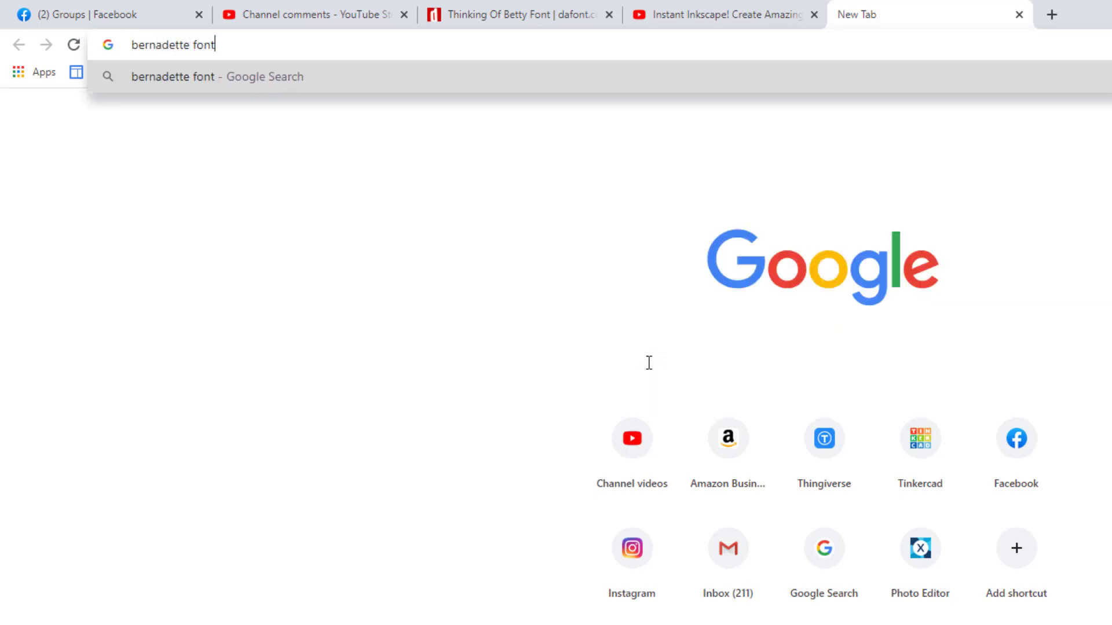
{"action": "key", "text": "Return"}
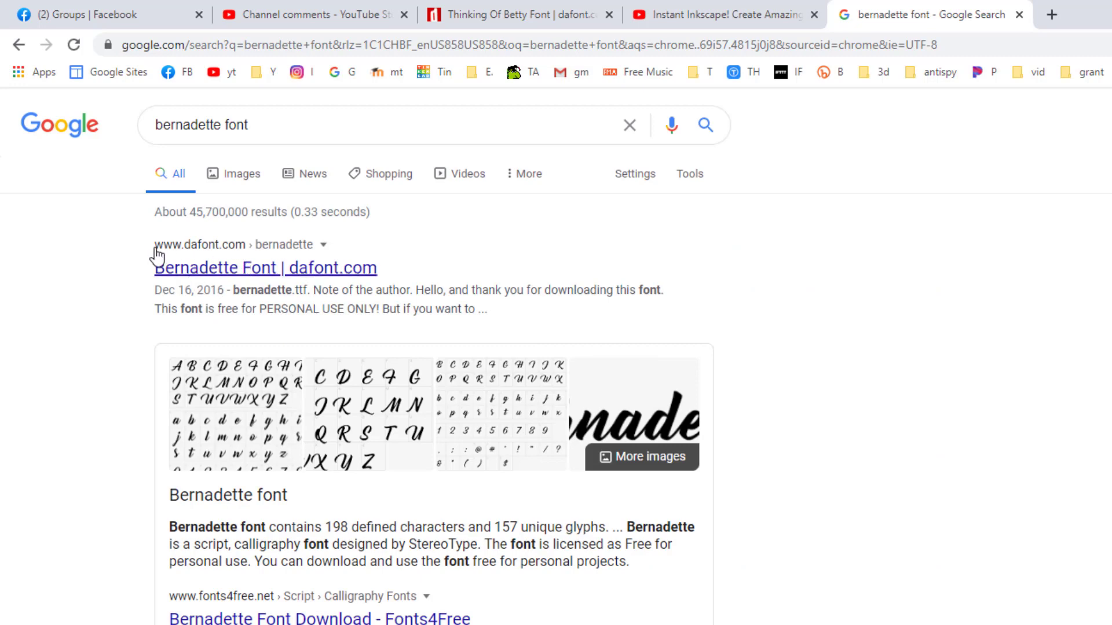
{"action": "left_click", "coordinate": [240, 273]}
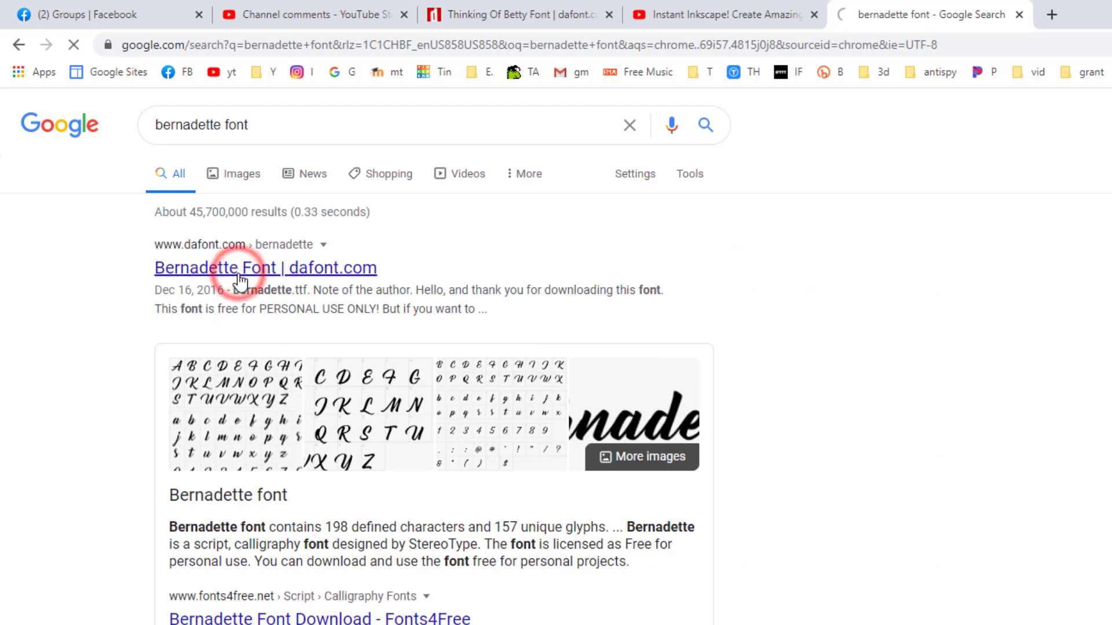
{"action": "scroll", "coordinate": [342, 569], "scroll_direction": "down", "scroll_amount": 2}
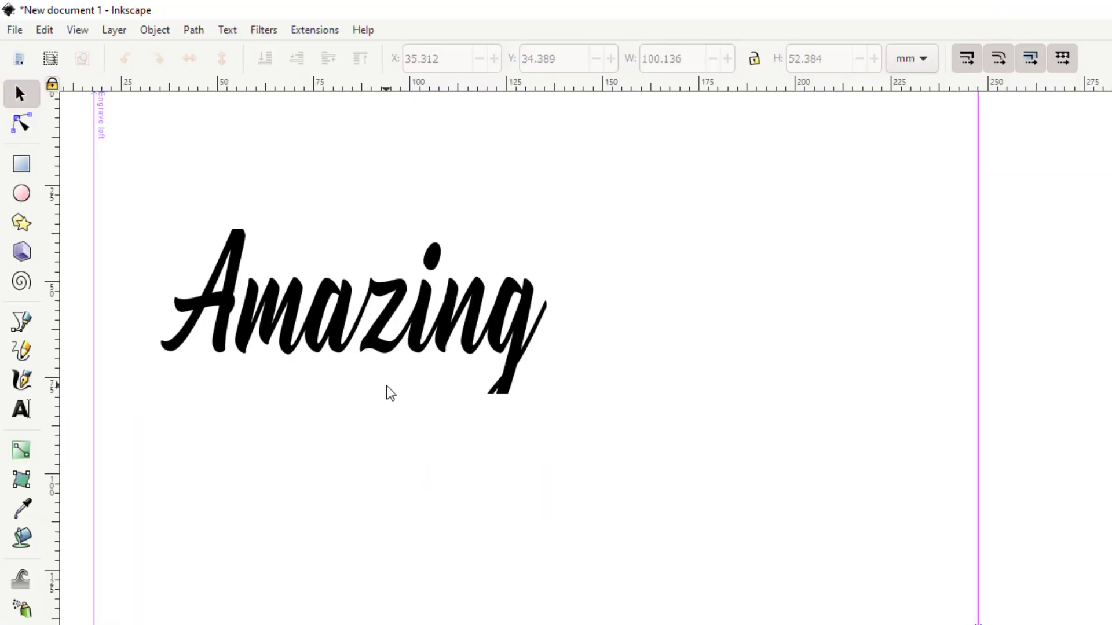
Convert the Amazing text to paths with Object to Path, then ungroup it into letters
{"action": "left_click", "coordinate": [20, 94]}
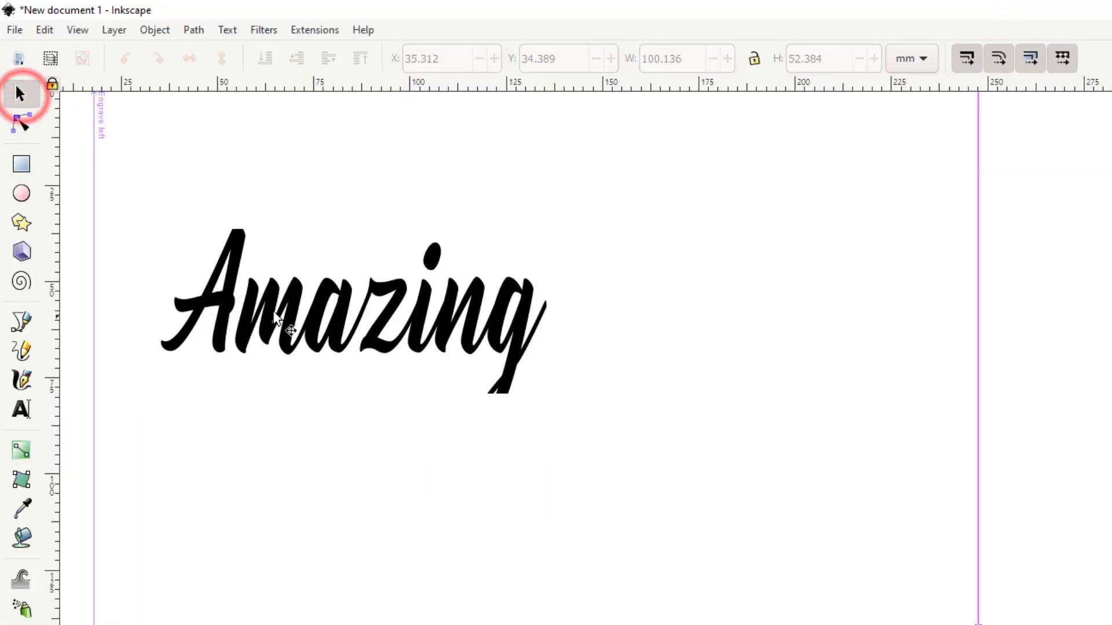
{"action": "left_click", "coordinate": [295, 311]}
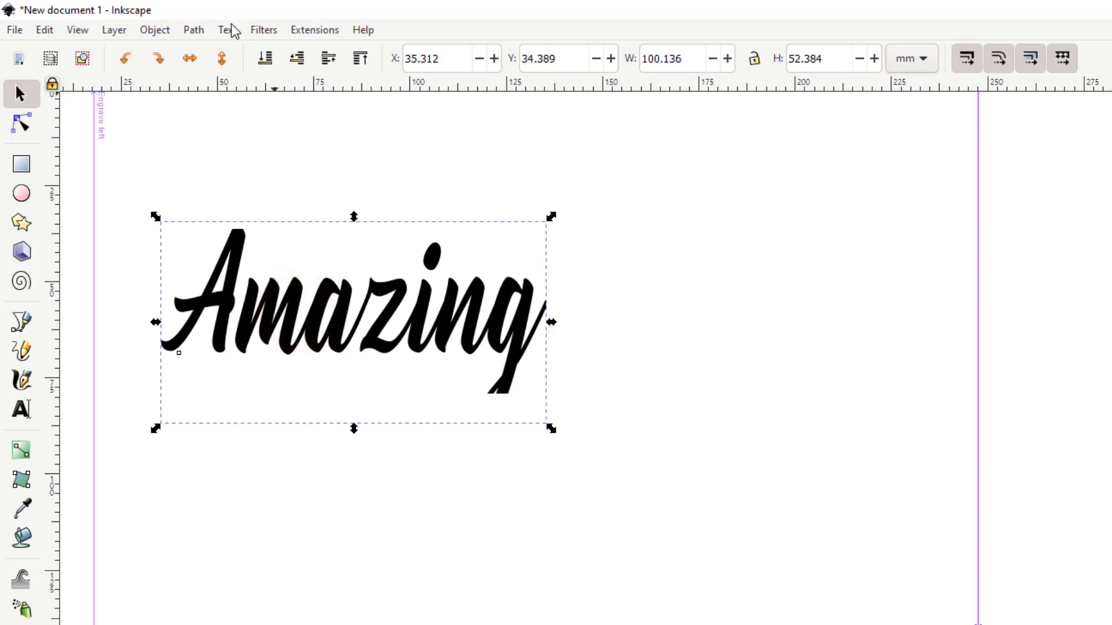
{"action": "left_click", "coordinate": [196, 30]}
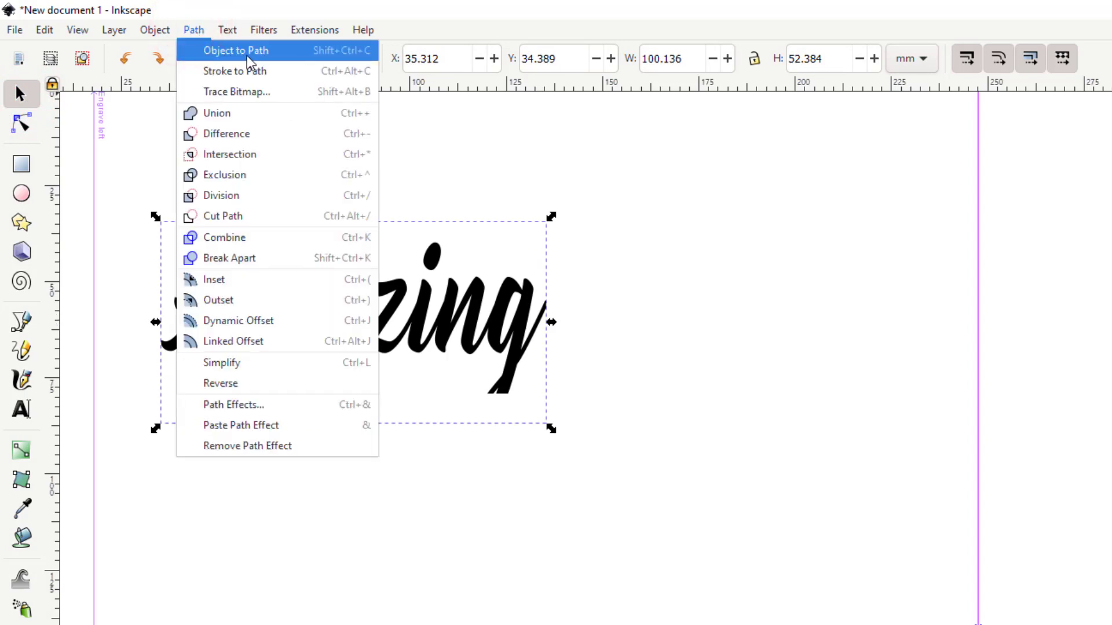
{"action": "mouse_move", "coordinate": [155, 30]}
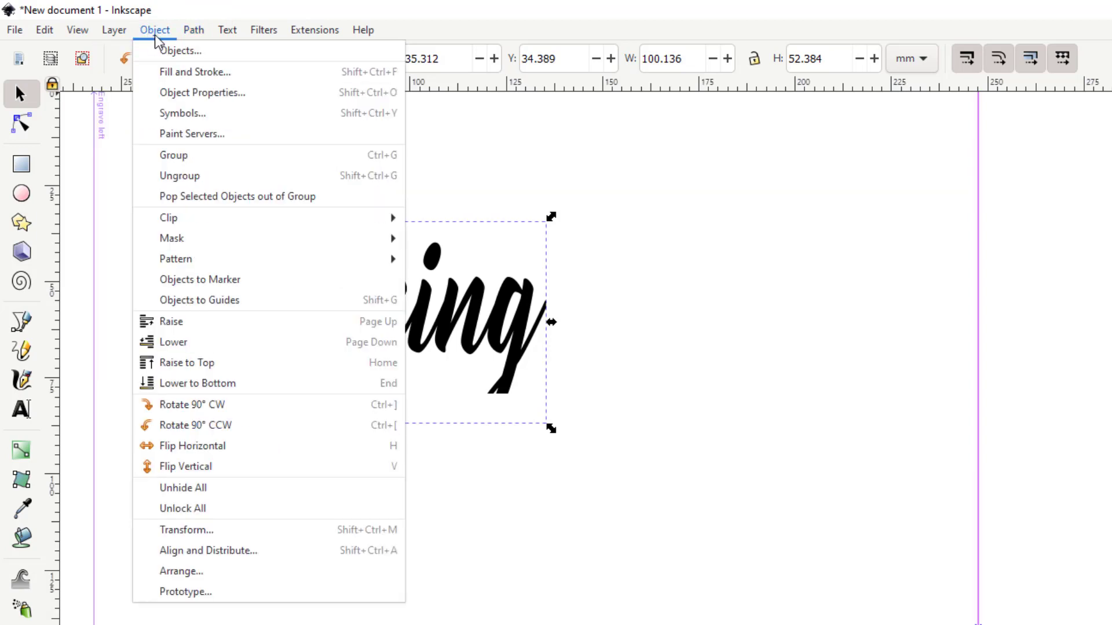
{"action": "mouse_move", "coordinate": [194, 33]}
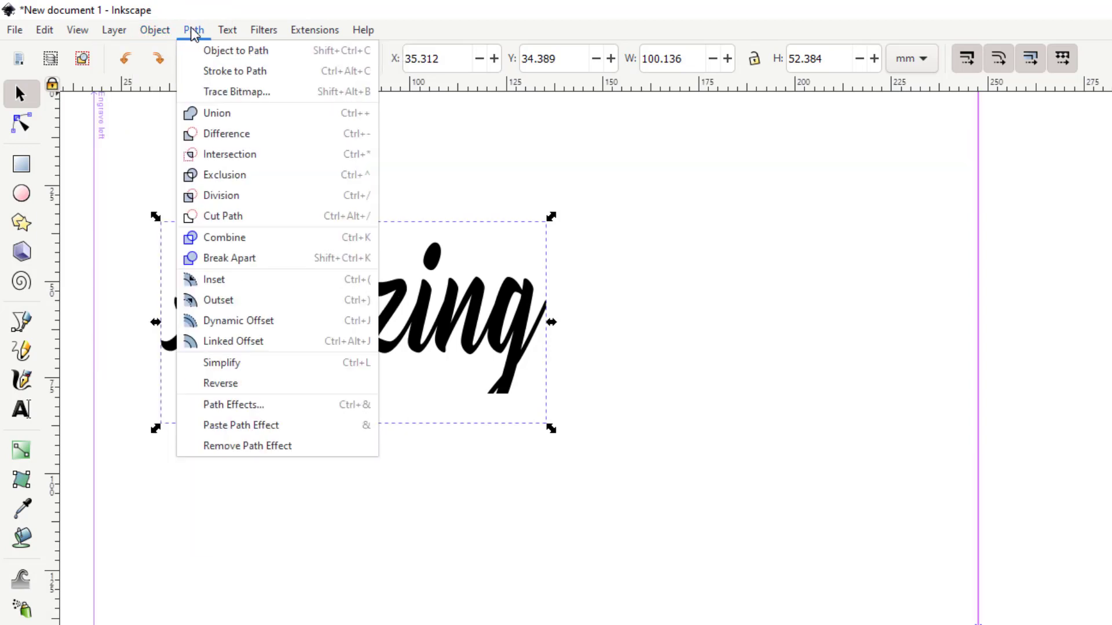
{"action": "left_click", "coordinate": [220, 53]}
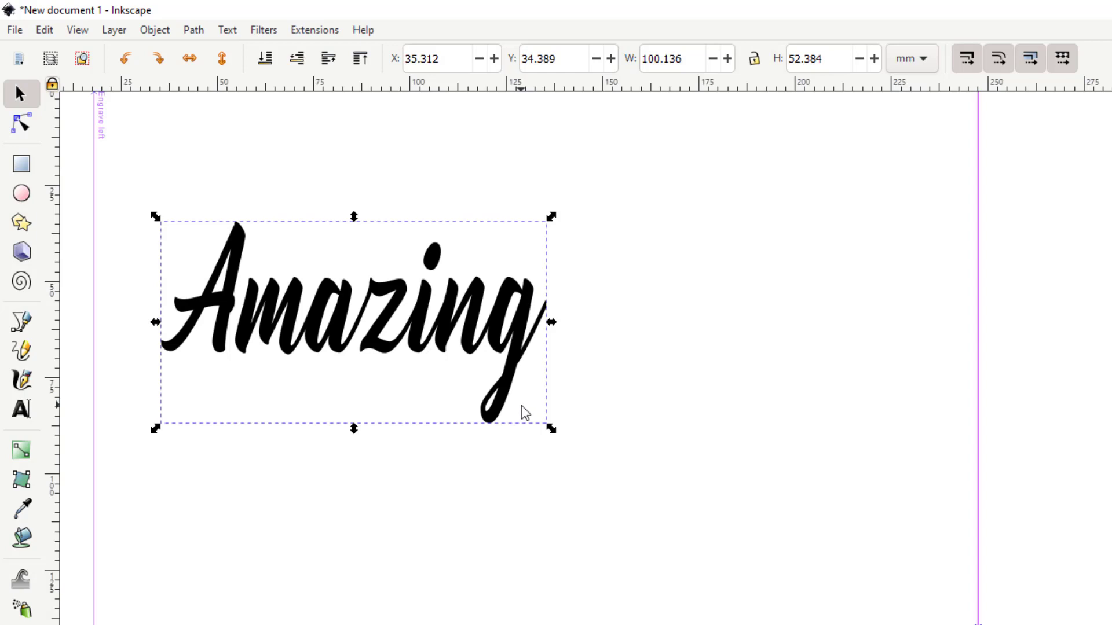
{"action": "left_click", "coordinate": [161, 32]}
{"action": "left_click", "coordinate": [184, 175]}
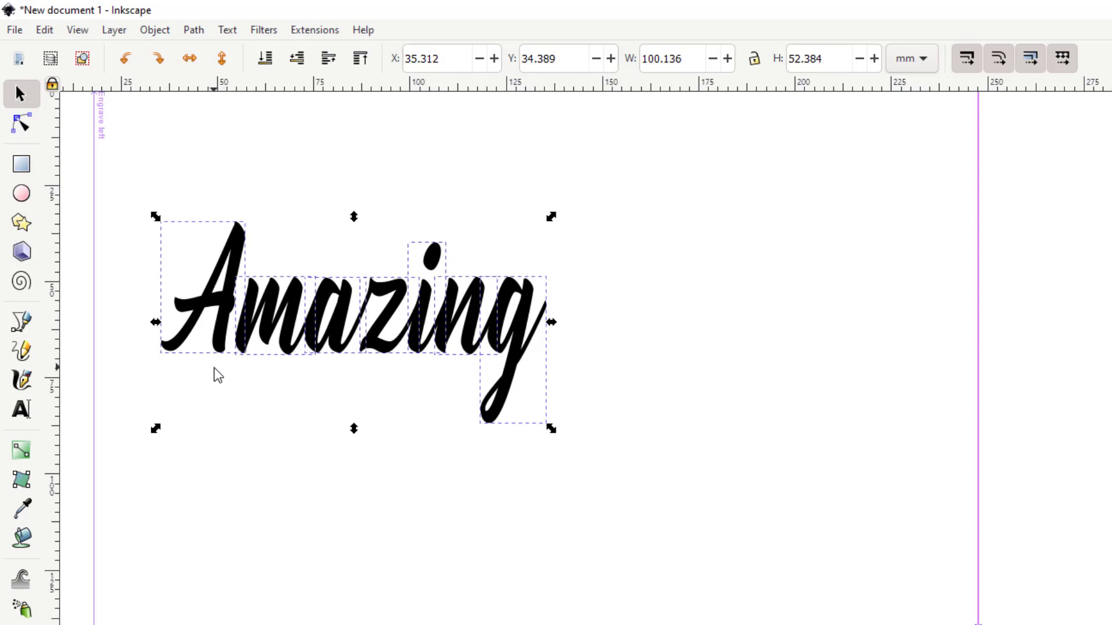
Select the letter A alone in the Node tool and reshape its bottom node's curve
{"action": "left_click", "coordinate": [219, 385]}
{"action": "left_click", "coordinate": [217, 332]}
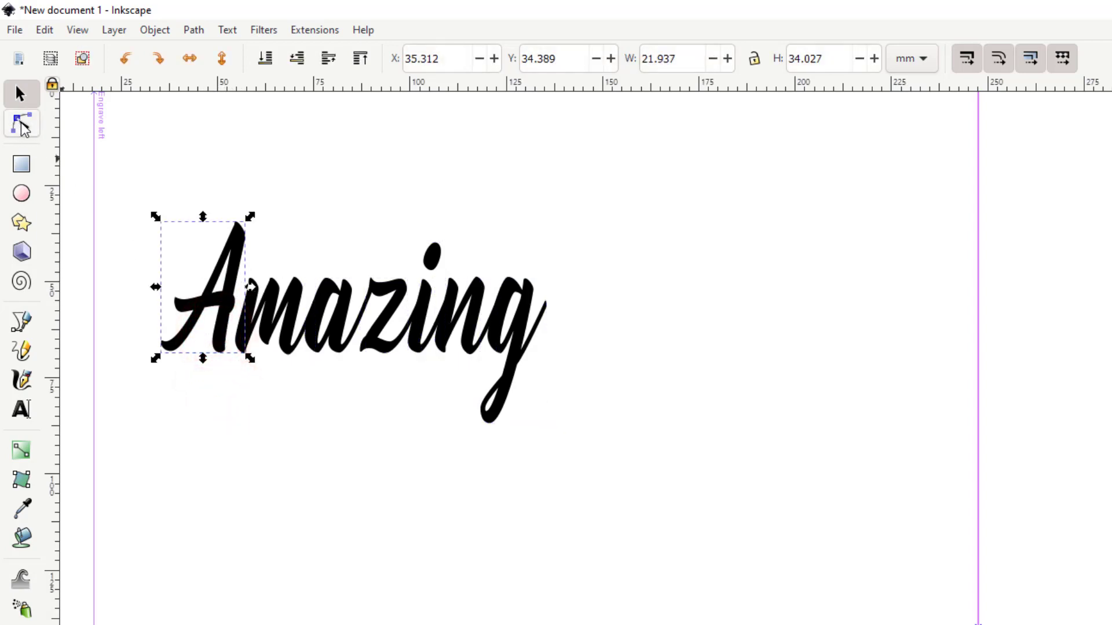
{"action": "left_click", "coordinate": [14, 127]}
{"action": "scroll", "coordinate": [220, 433], "scroll_direction": "up", "scroll_amount": 7}
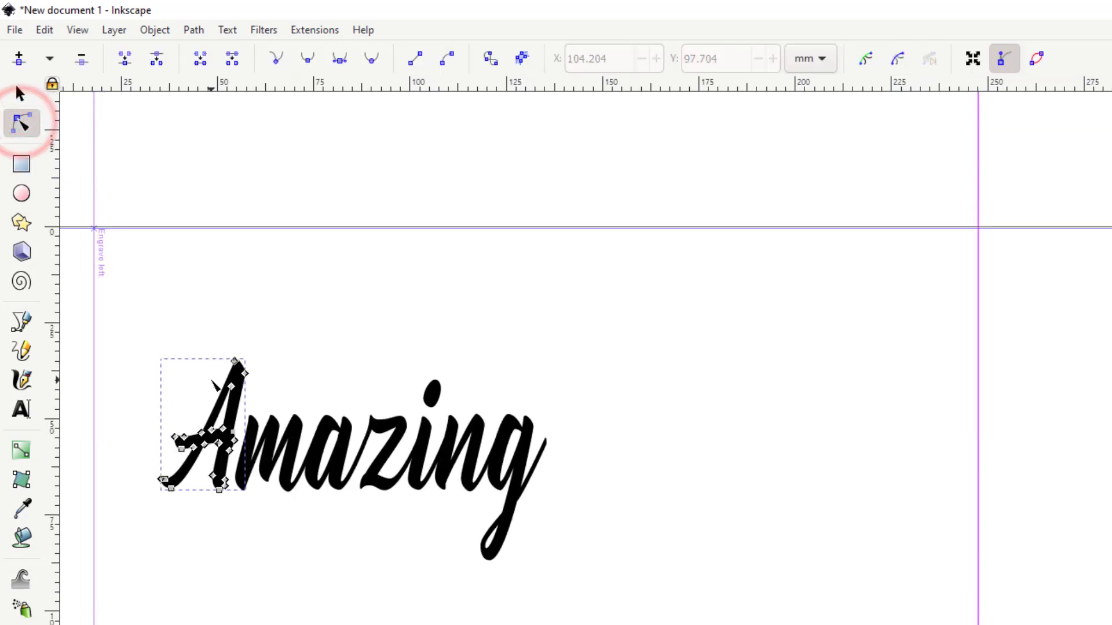
{"action": "scroll", "coordinate": [213, 385], "scroll_direction": "down", "scroll_amount": 5}
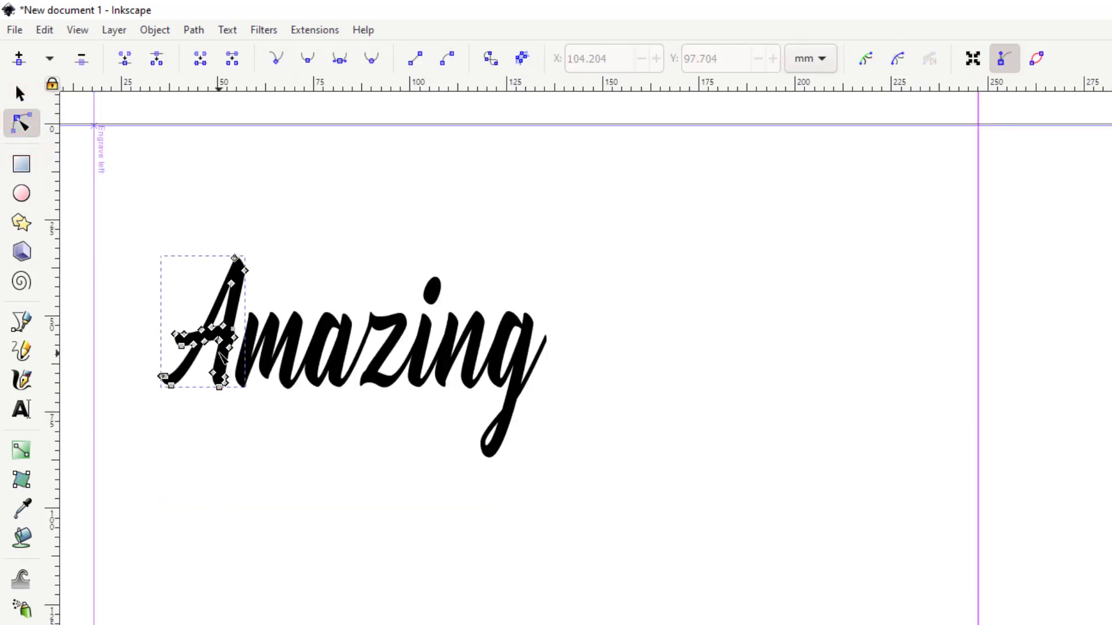
{"action": "scroll", "coordinate": [230, 398], "scroll_direction": "up", "scroll_amount": 4}
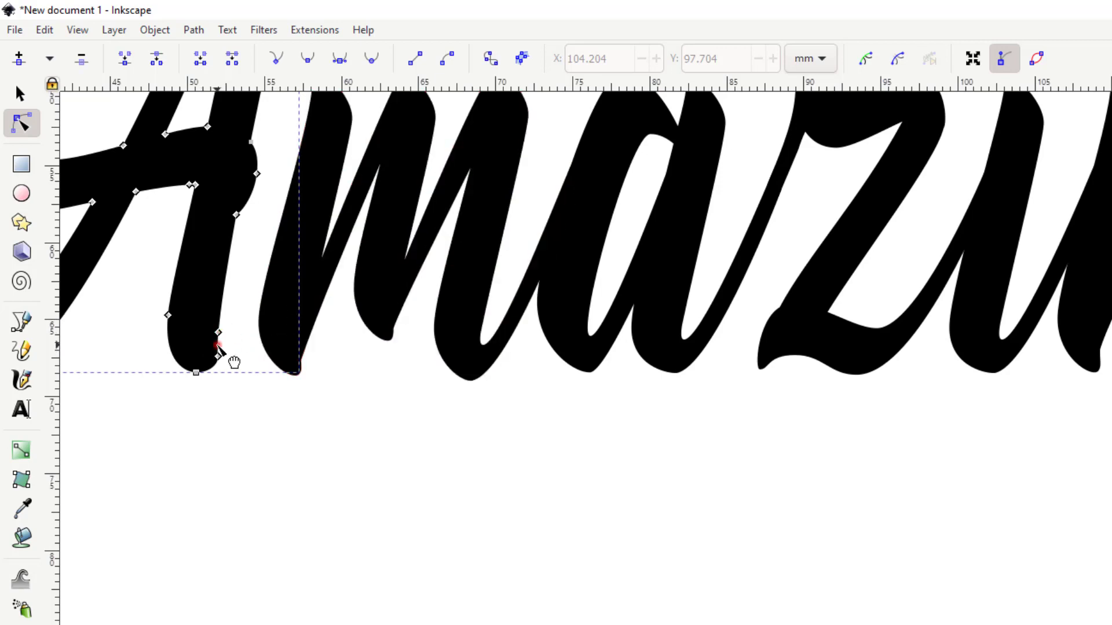
{"action": "left_click", "coordinate": [218, 346]}
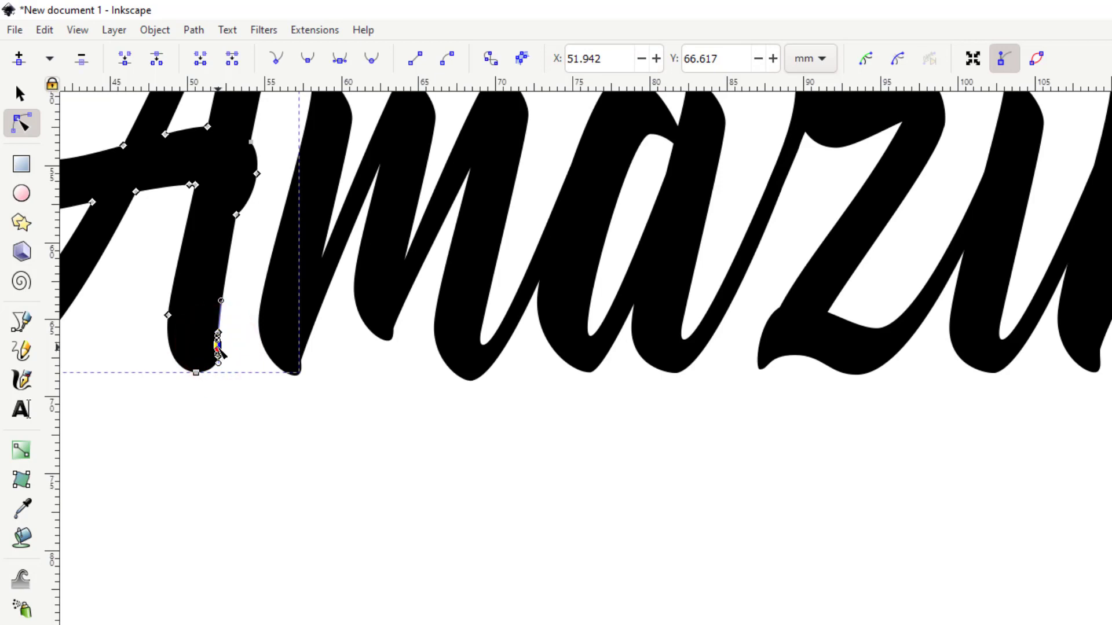
{"action": "mouse_move", "coordinate": [229, 345]}
{"action": "left_mouse_down"}
{"action": "mouse_move", "coordinate": [281, 326]}
{"action": "mouse_move", "coordinate": [219, 341]}
{"action": "mouse_move", "coordinate": [231, 363]}
{"action": "mouse_move", "coordinate": [214, 359]}
{"action": "left_mouse_up"}
Pull the A's right-edge node out toward the m and add a node to shape the spike
{"action": "scroll", "coordinate": [221, 359], "scroll_direction": "up", "scroll_amount": 4, "text": "ctrl"}
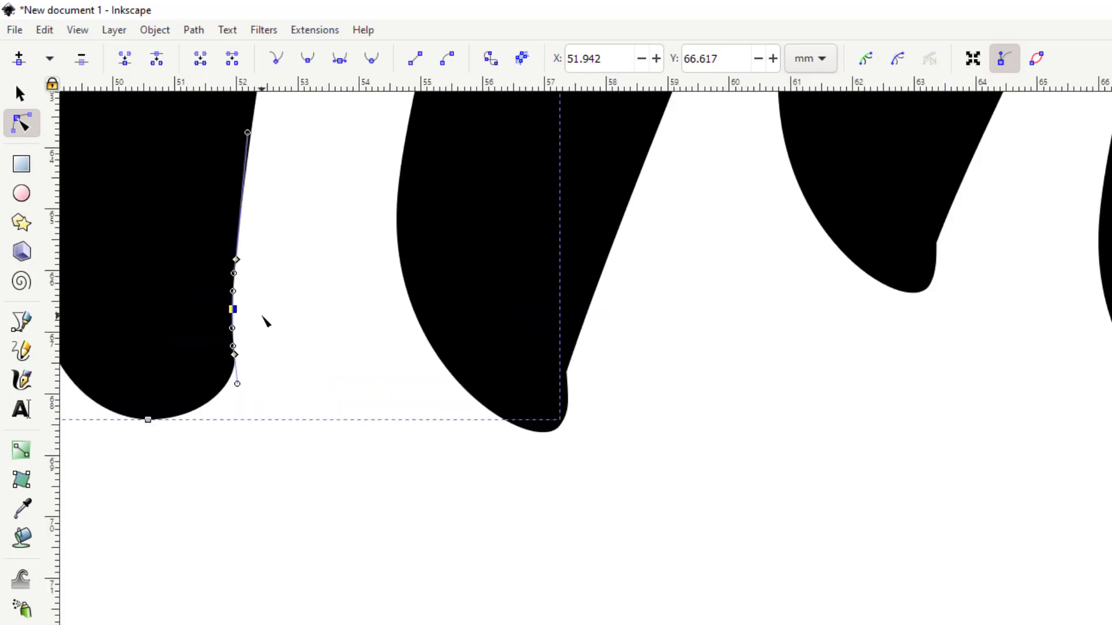
{"action": "left_click", "coordinate": [260, 315]}
{"action": "left_click", "coordinate": [234, 311]}
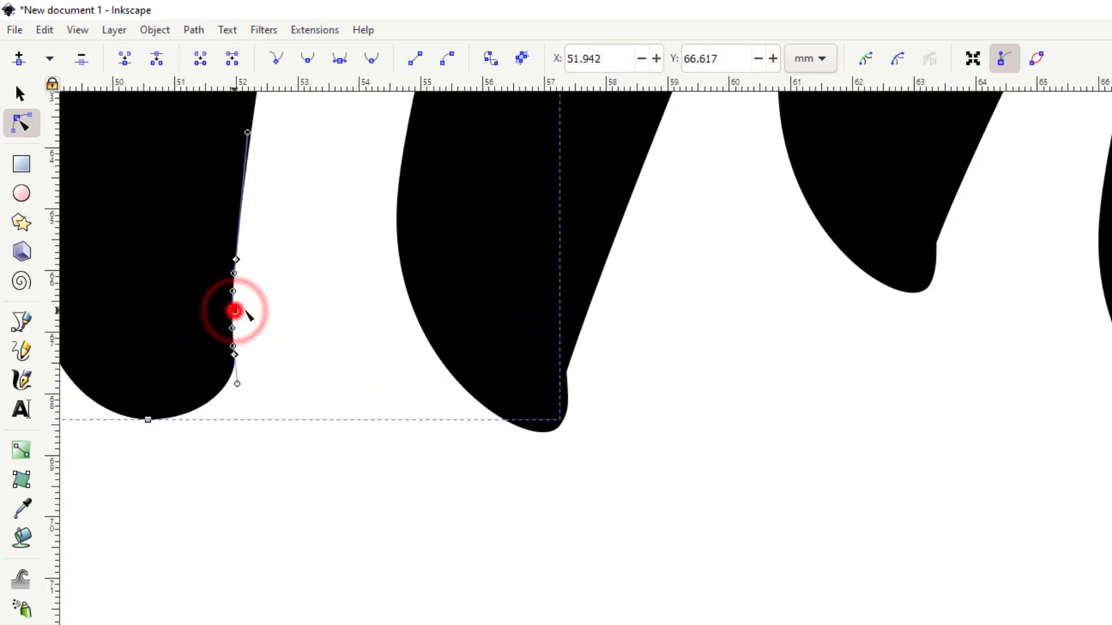
{"action": "left_click_drag", "start_coordinate": [234, 311], "coordinate": [430, 215]}
{"action": "left_click", "coordinate": [374, 259]}
{"action": "double_click", "coordinate": [374, 258]}
{"action": "left_click_drag", "start_coordinate": [374, 258], "coordinate": [402, 256]}
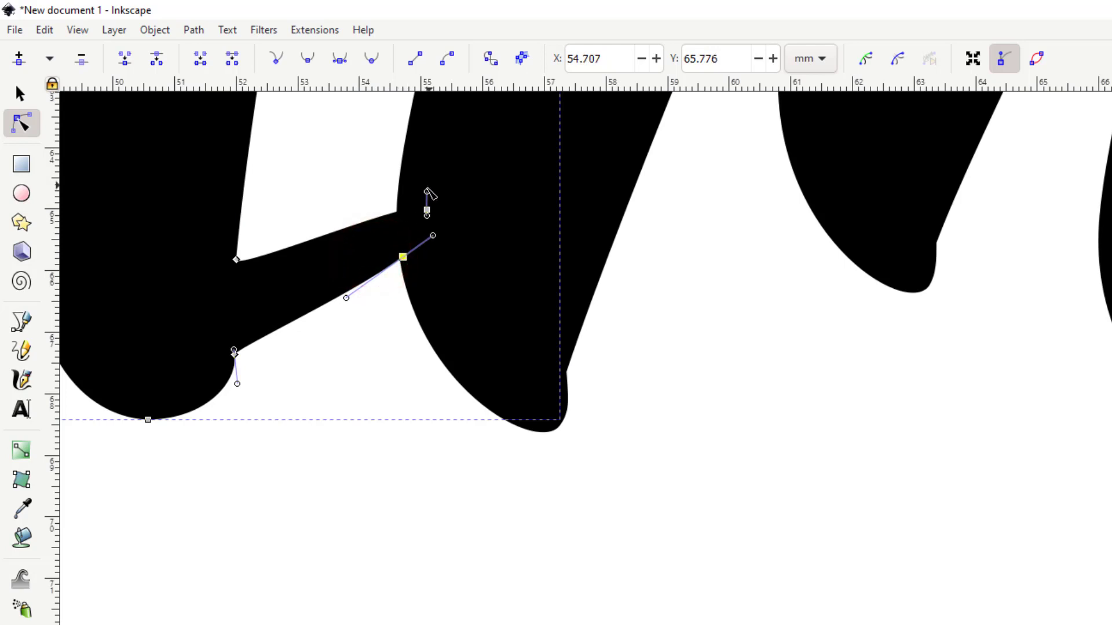
{"action": "left_click", "coordinate": [427, 209]}
{"action": "scroll", "coordinate": [394, 232], "scroll_direction": "down", "scroll_amount": 3}
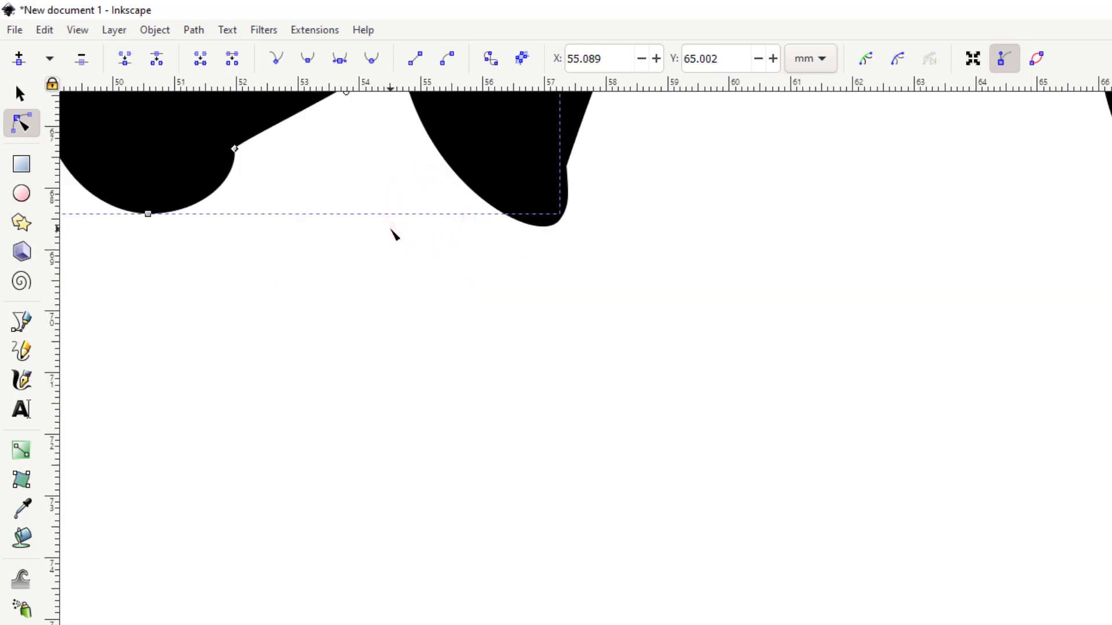
{"action": "scroll", "coordinate": [394, 234], "scroll_direction": "up", "scroll_amount": 5}
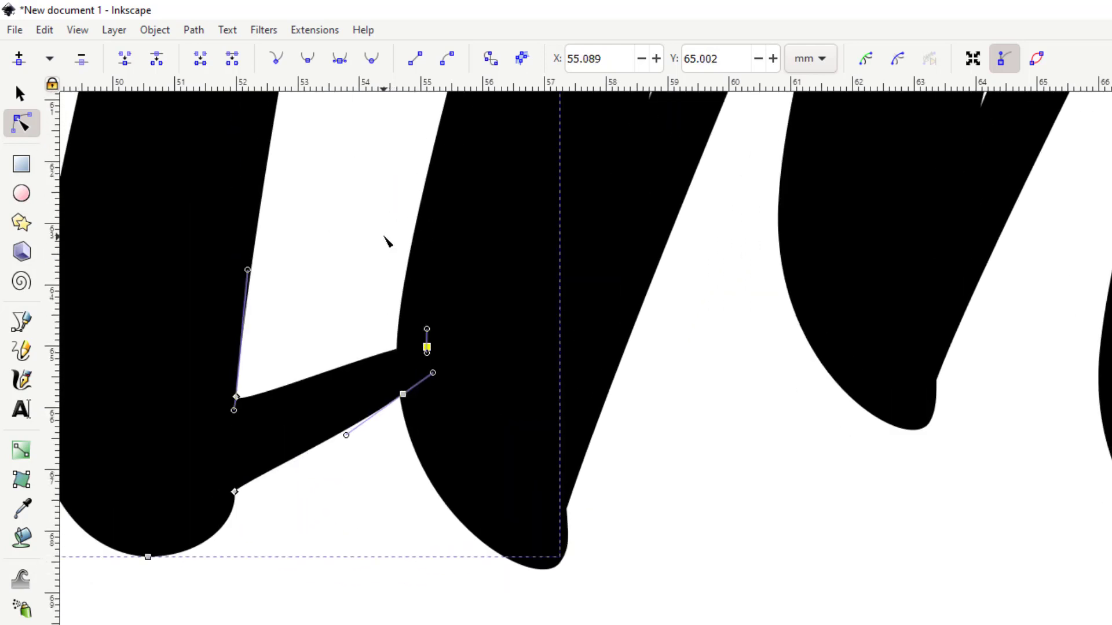
{"action": "scroll", "coordinate": [386, 240], "scroll_direction": "up", "scroll_amount": 1}
{"action": "scroll", "coordinate": [386, 243], "scroll_direction": "down", "scroll_amount": 4}
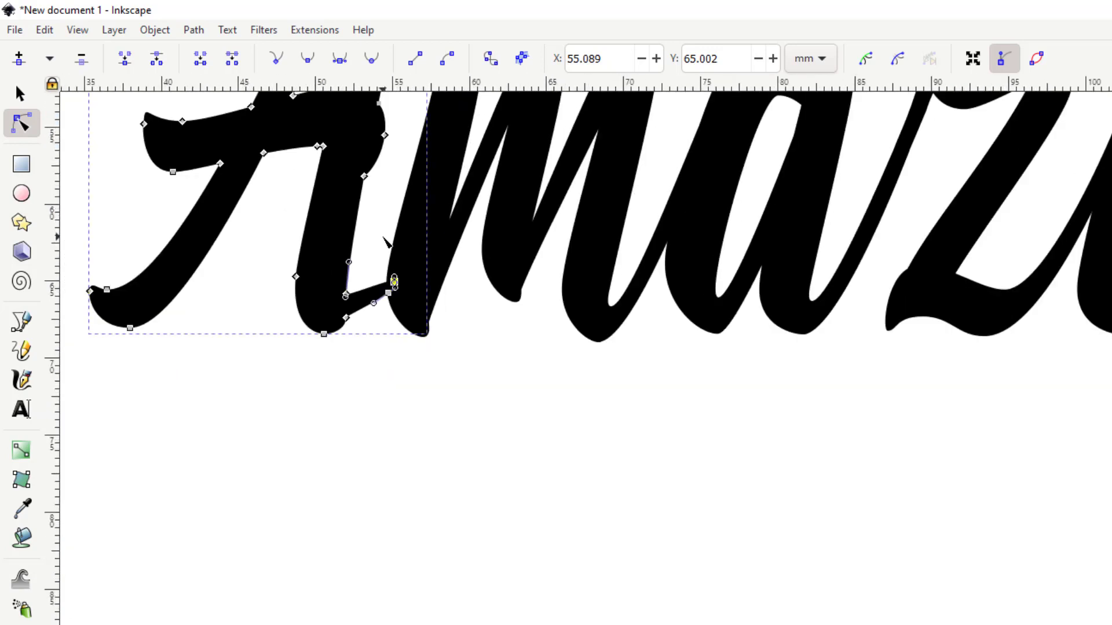
{"action": "scroll", "coordinate": [385, 231], "scroll_direction": "up", "scroll_amount": 4}
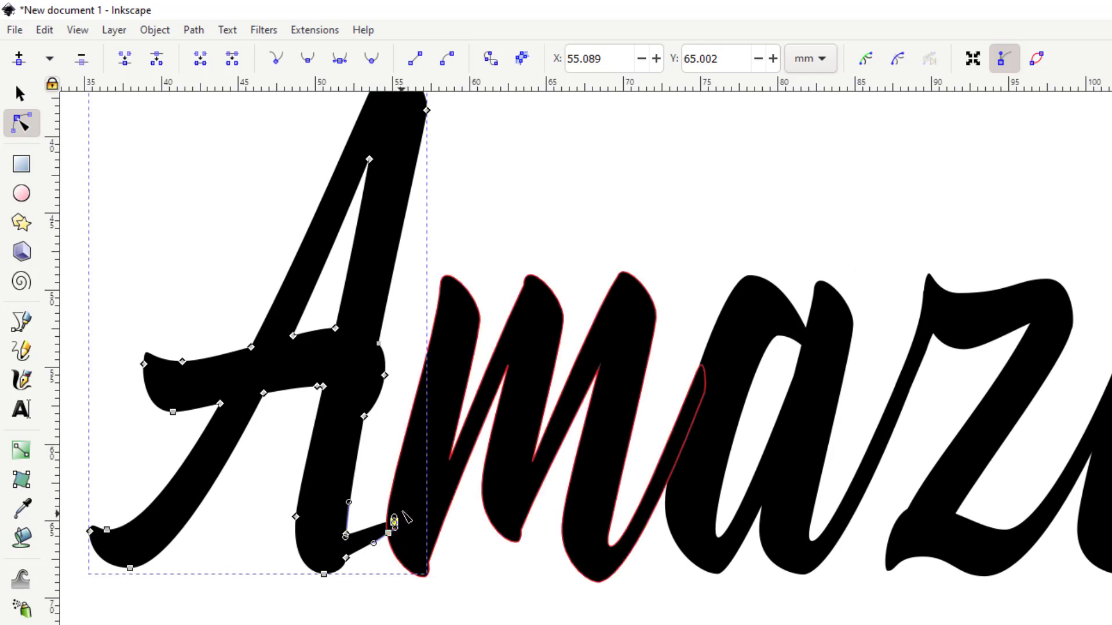
Raise the end node and lower node of the A's tail
{"action": "left_click", "coordinate": [385, 501]}
{"action": "left_click", "coordinate": [379, 537]}
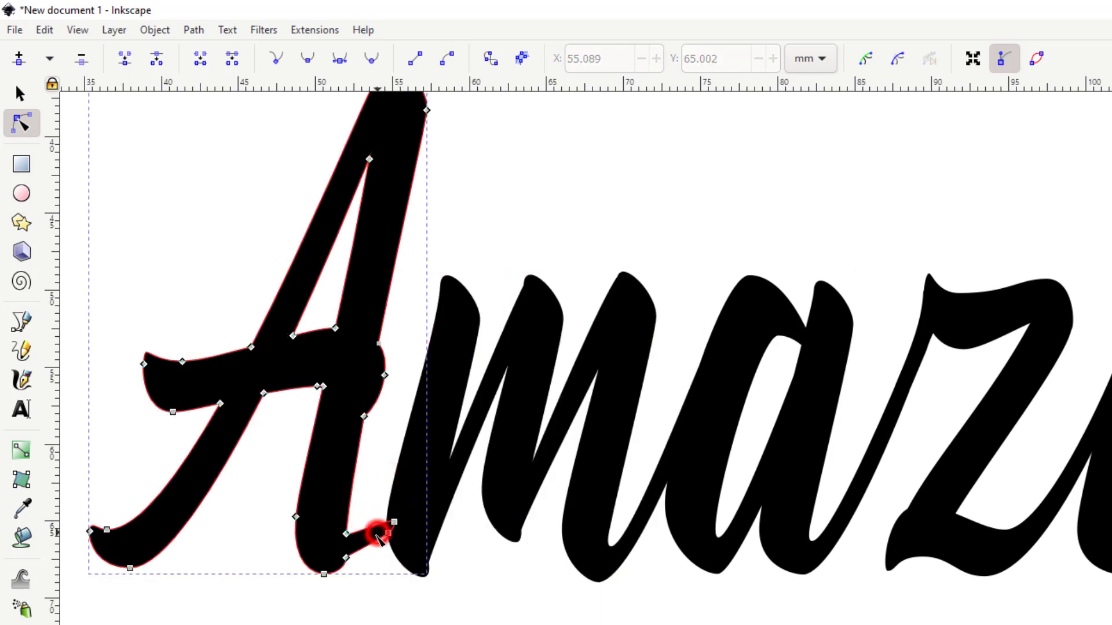
{"action": "left_click_drag", "start_coordinate": [386, 531], "coordinate": [398, 479]}
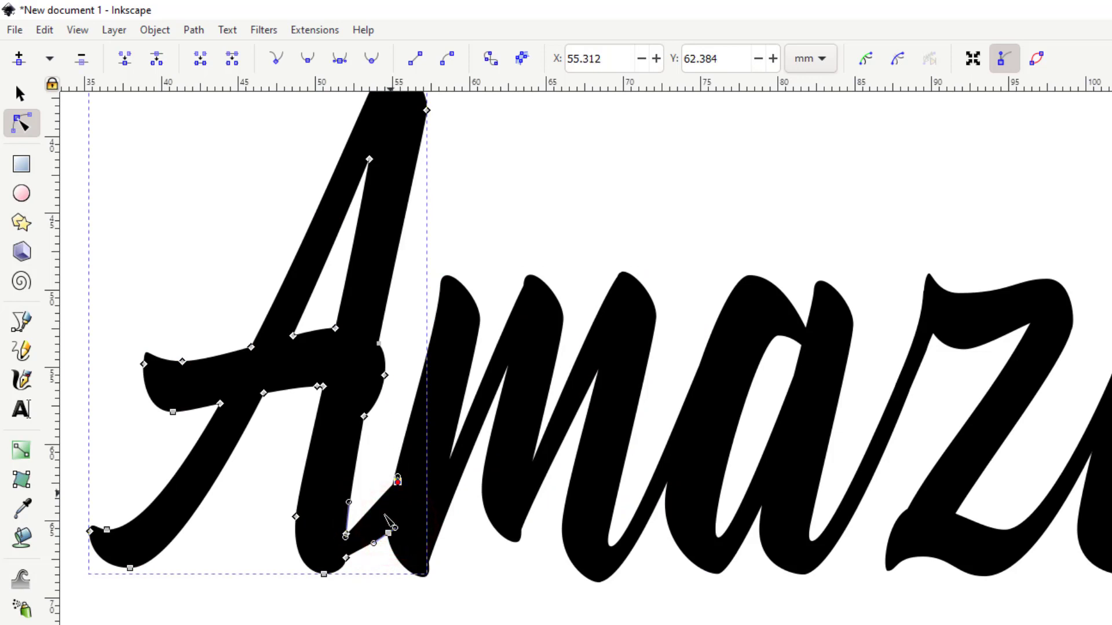
{"action": "left_click", "coordinate": [389, 532]}
{"action": "mouse_move", "coordinate": [389, 531]}
{"action": "left_mouse_down"}
{"action": "mouse_move", "coordinate": [398, 502]}
{"action": "mouse_move", "coordinate": [384, 523]}
{"action": "left_mouse_up"}
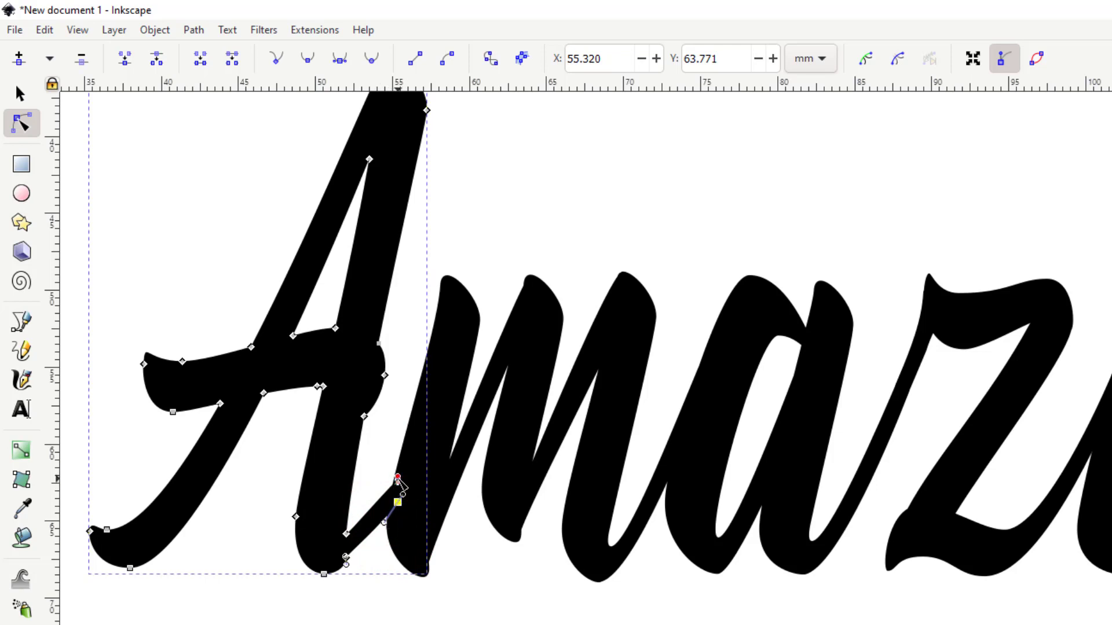
{"action": "left_click", "coordinate": [347, 534]}
{"action": "scroll", "coordinate": [376, 529], "scroll_direction": "up", "scroll_amount": 6}
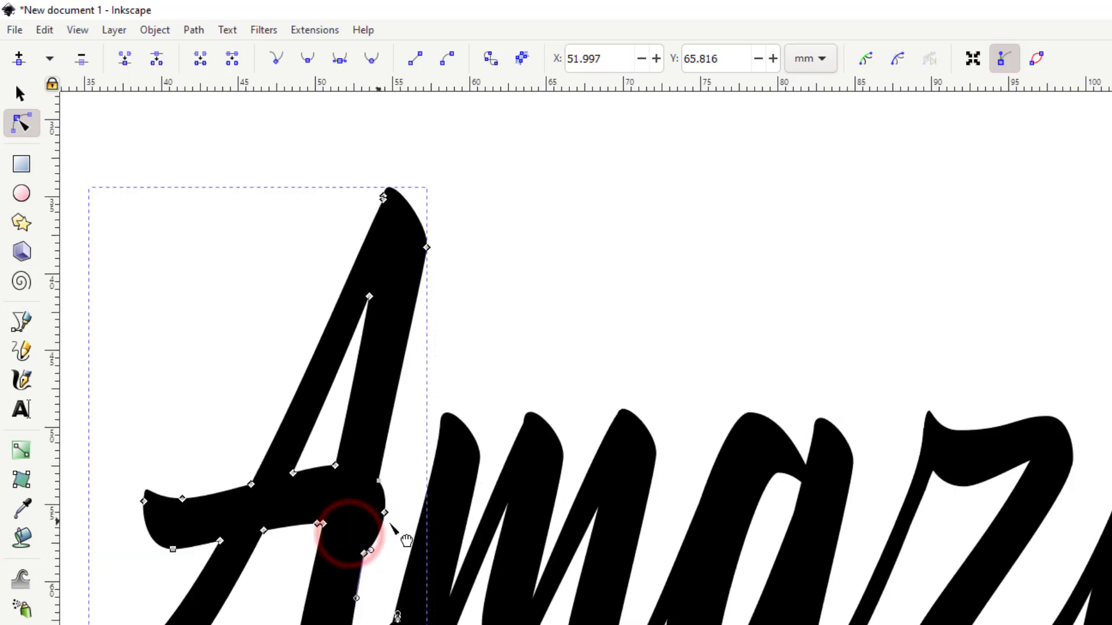
{"action": "scroll", "coordinate": [379, 550], "scroll_direction": "down", "scroll_amount": 3}
{"action": "left_click", "coordinate": [398, 571]}
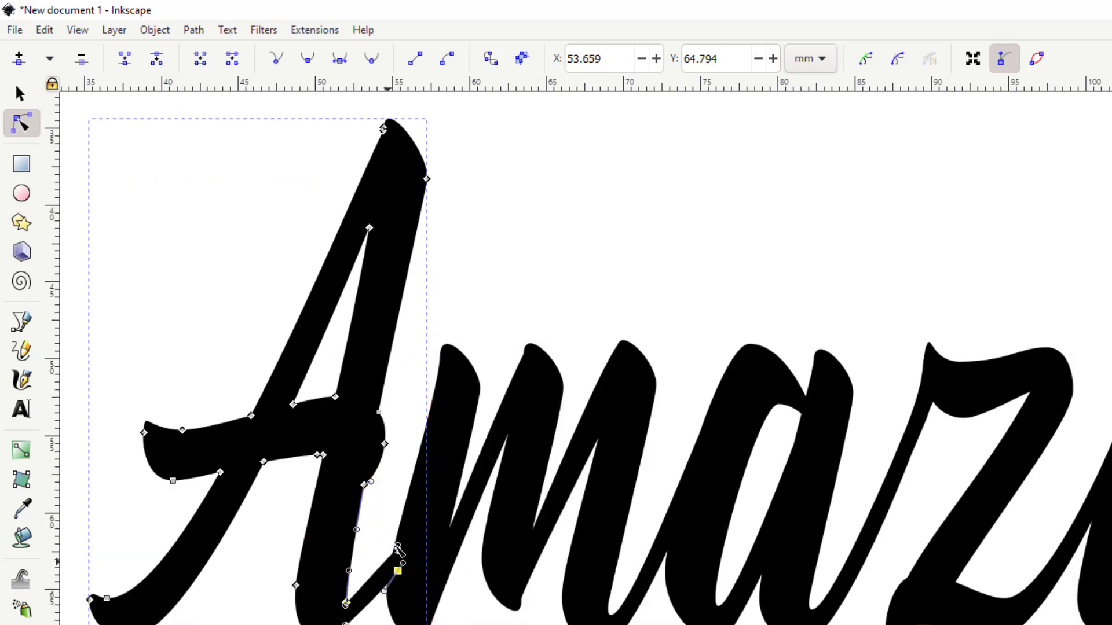
{"action": "scroll", "coordinate": [385, 565], "scroll_direction": "up", "scroll_amount": 3}
{"action": "scroll", "coordinate": [390, 546], "scroll_direction": "down", "scroll_amount": 7}
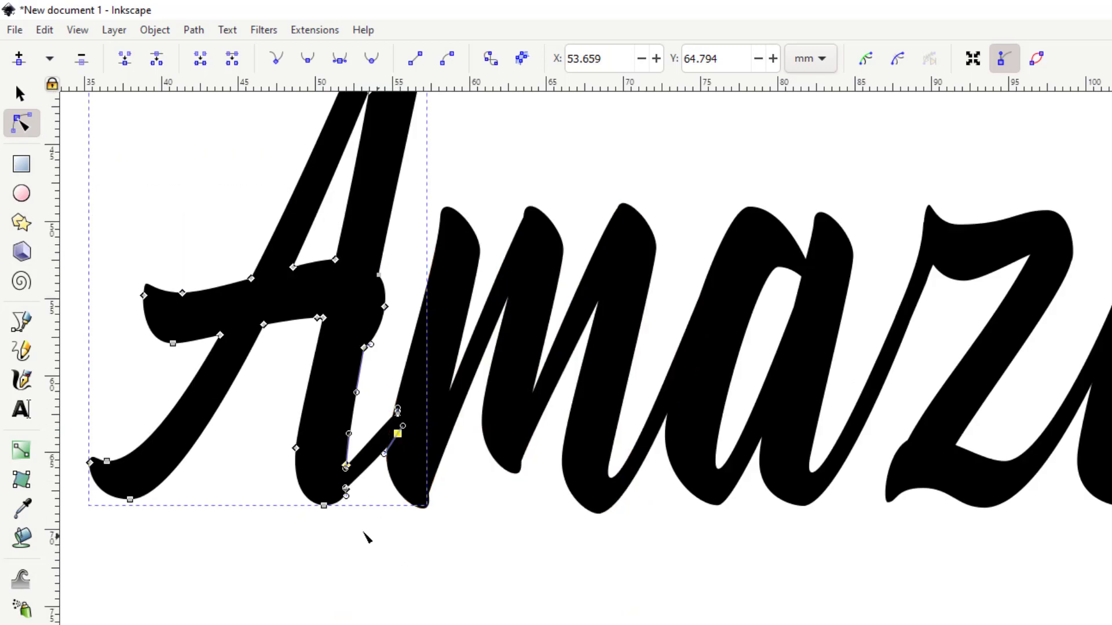
{"action": "left_click", "coordinate": [382, 482]}
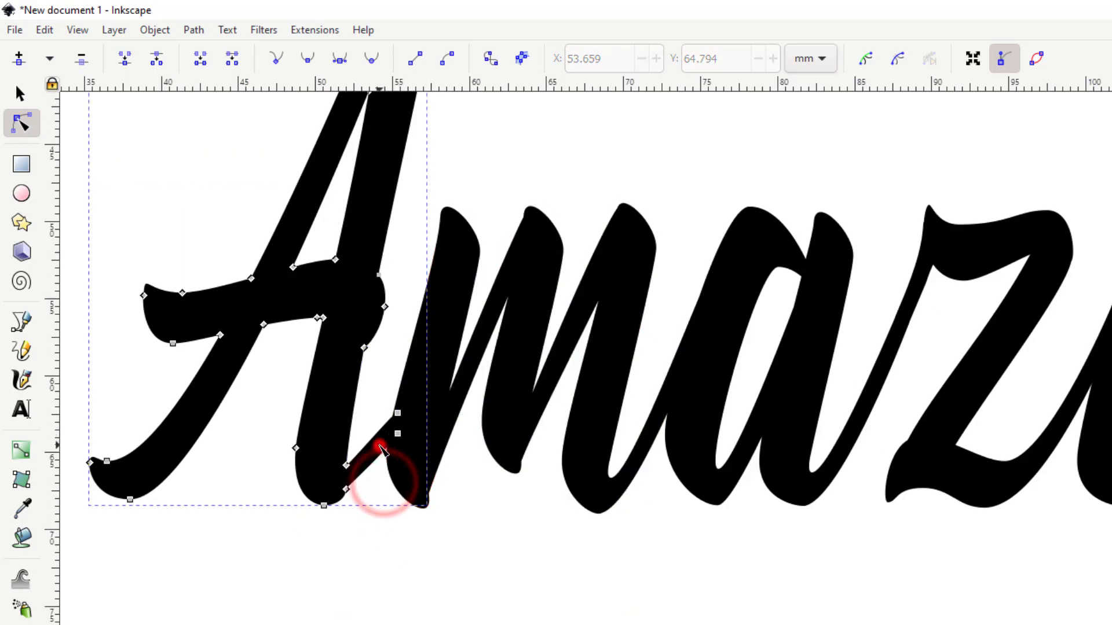
Adjust the tail's top node and curve handles to smooth the A's tail curve
{"action": "left_click", "coordinate": [397, 413]}
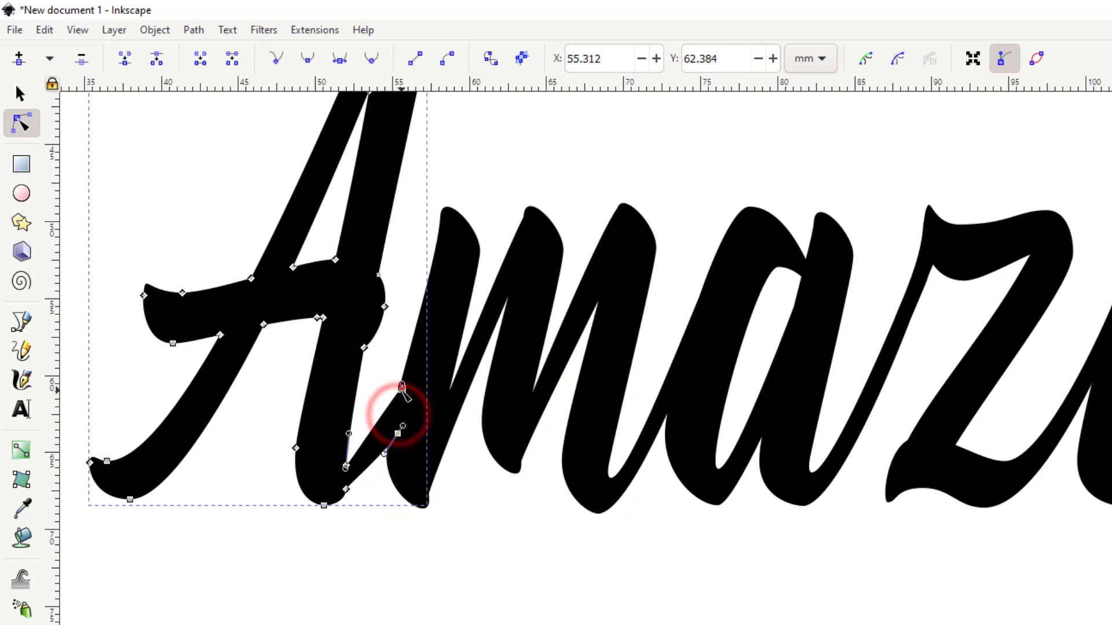
{"action": "left_click", "coordinate": [403, 392]}
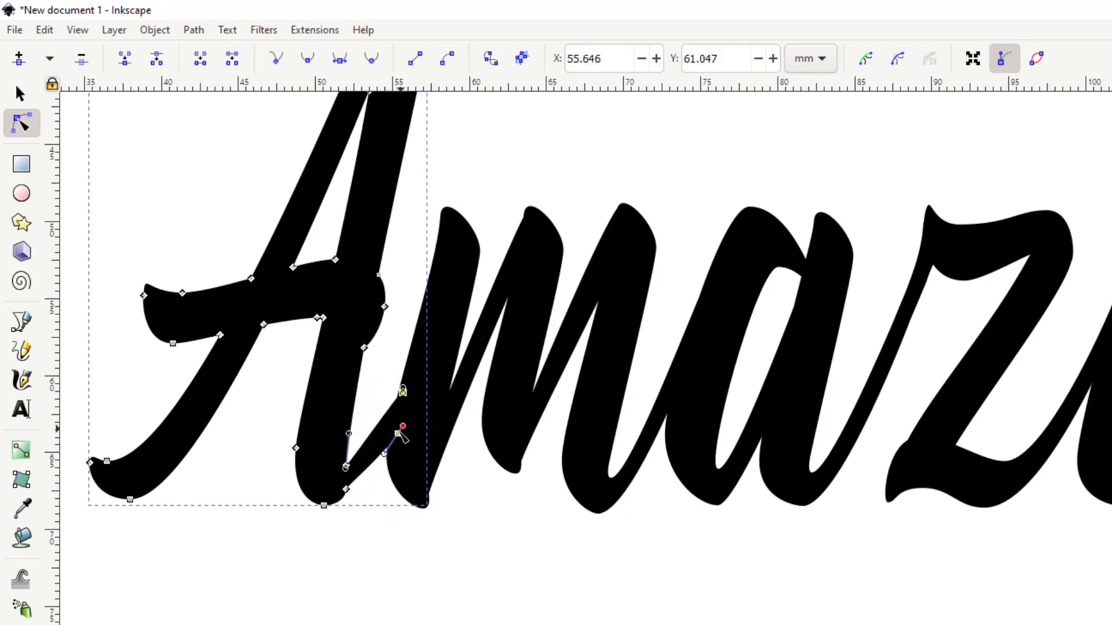
{"action": "mouse_move", "coordinate": [397, 433]}
{"action": "left_mouse_down"}
{"action": "mouse_move", "coordinate": [404, 416]}
{"action": "mouse_move", "coordinate": [386, 450]}
{"action": "left_mouse_up"}
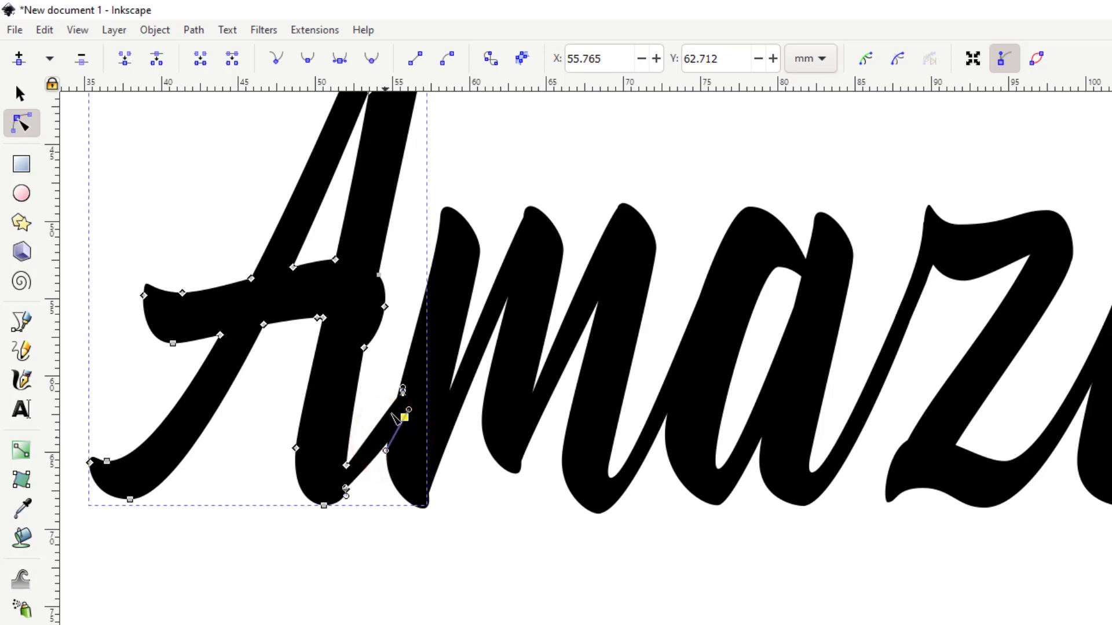
{"action": "left_click", "coordinate": [404, 386]}
{"action": "left_click_drag", "start_coordinate": [404, 397], "coordinate": [387, 428]}
{"action": "left_click_drag", "start_coordinate": [372, 466], "coordinate": [413, 359]}
{"action": "left_click_drag", "start_coordinate": [399, 413], "coordinate": [348, 455]}
{"action": "left_click", "coordinate": [366, 514]}
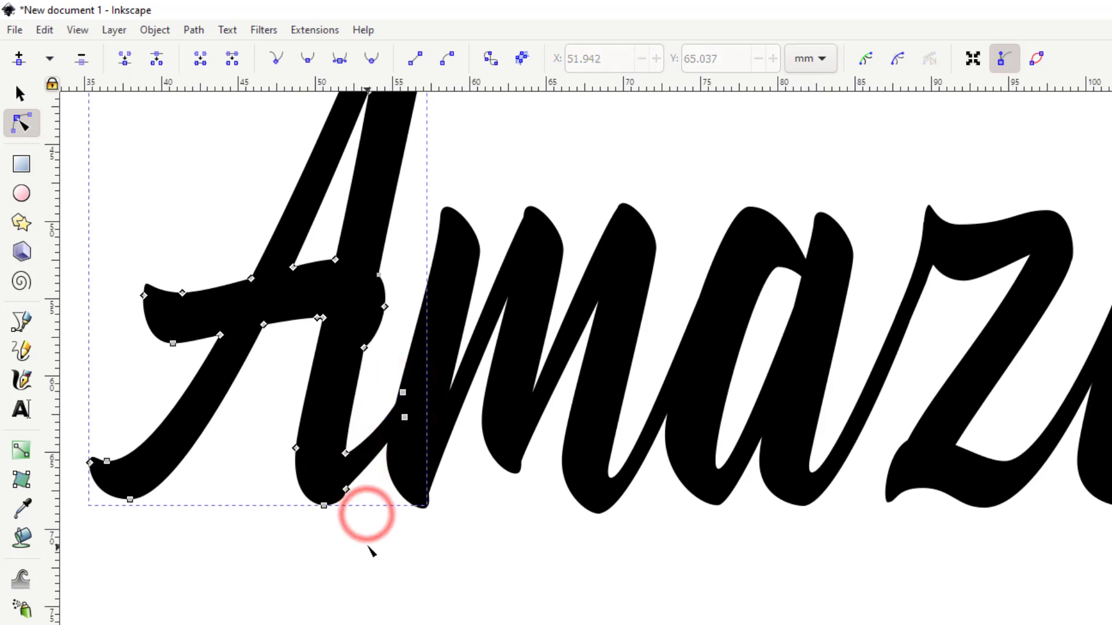
Rubber-band select every Amazing letter and combine them with Path > Union
{"action": "scroll", "coordinate": [550, 323], "scroll_direction": "down", "scroll_amount": 1}
{"action": "scroll", "coordinate": [553, 327], "scroll_direction": "down", "scroll_amount": 4}
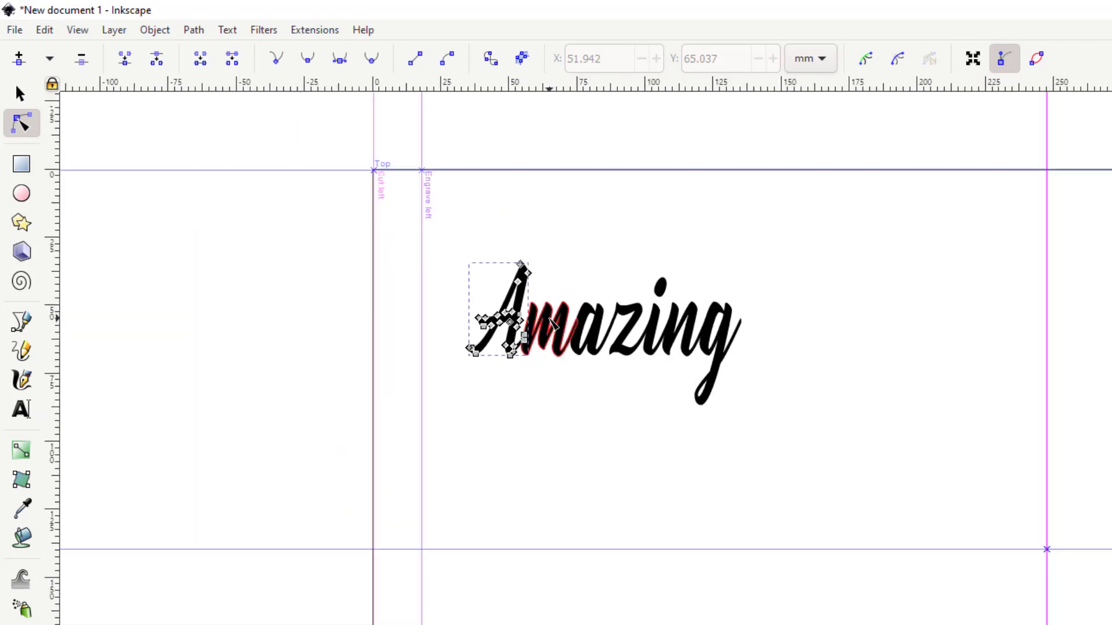
{"action": "scroll", "coordinate": [553, 327], "scroll_direction": "up", "scroll_amount": 2}
{"action": "left_click", "coordinate": [20, 93]}
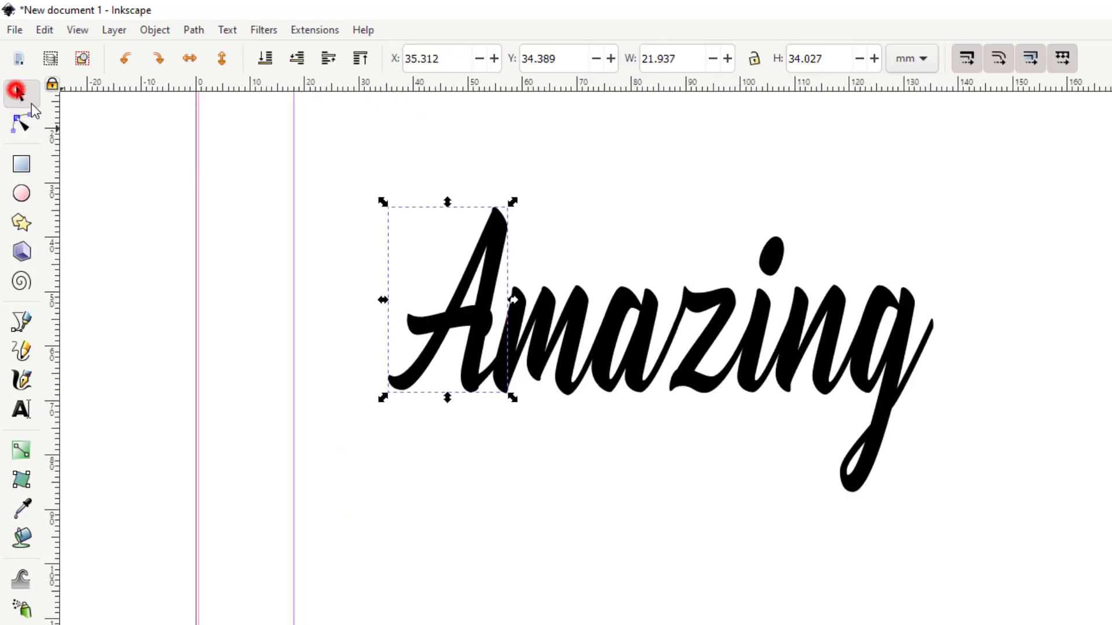
{"action": "left_click", "coordinate": [329, 226]}
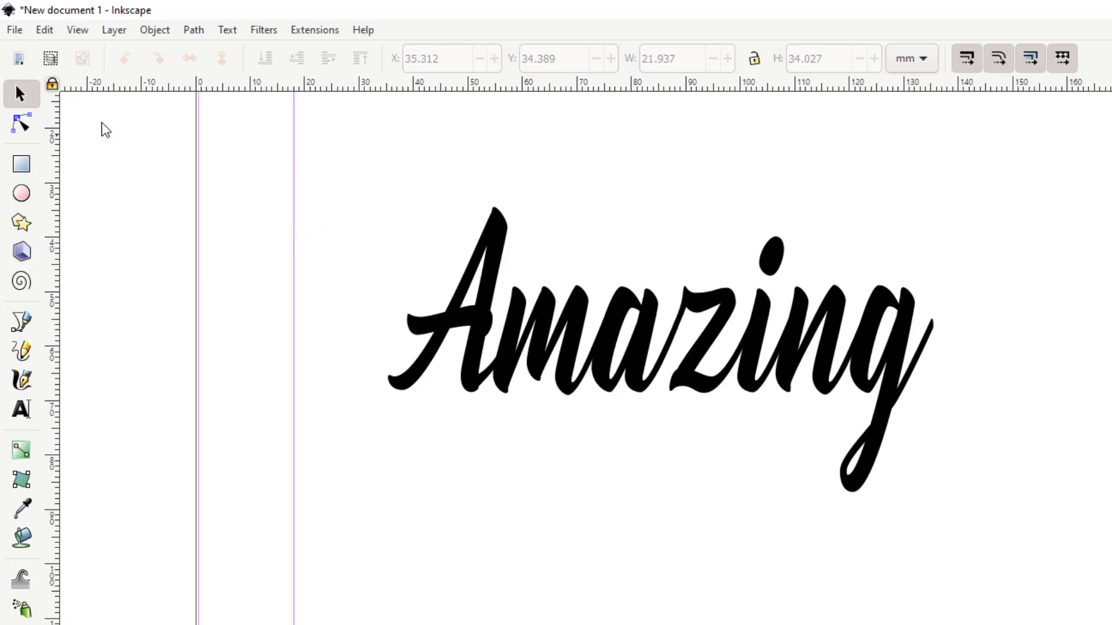
{"action": "left_click_drag", "start_coordinate": [345, 146], "coordinate": [1000, 574]}
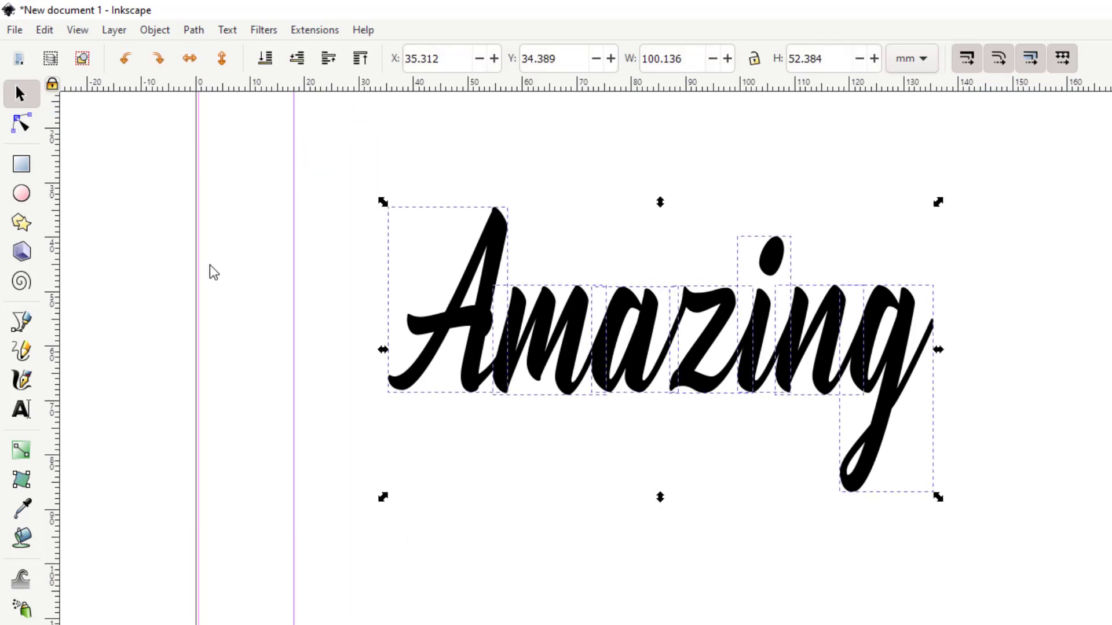
{"action": "left_click", "coordinate": [194, 30]}
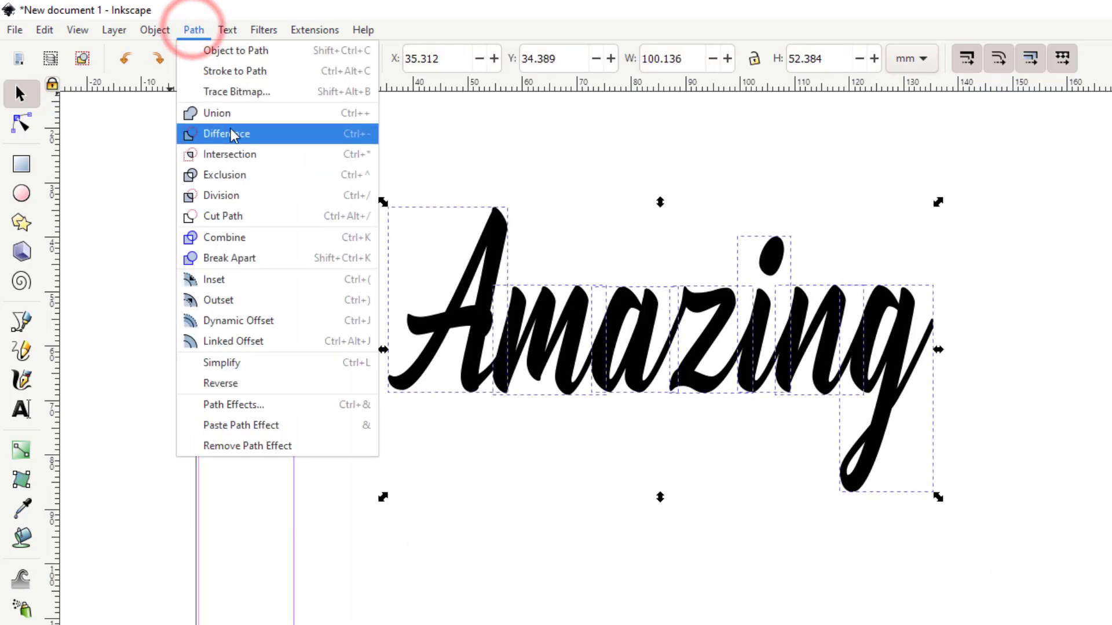
{"action": "left_click", "coordinate": [234, 112]}
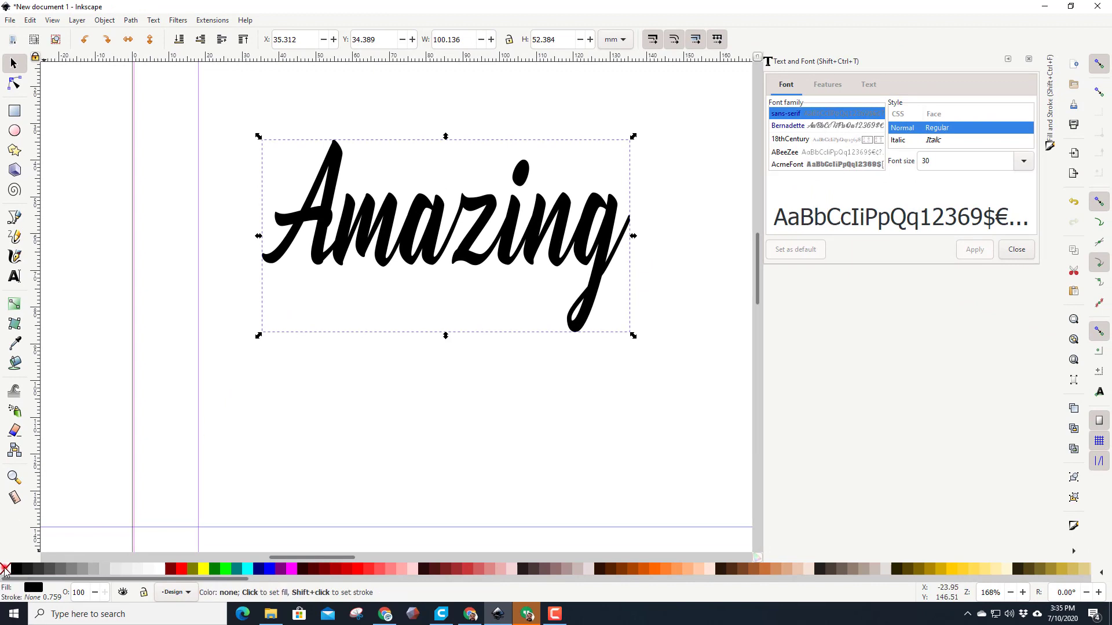
Remove the merged Amazing path's fill and set its stroke to black
{"action": "left_click", "coordinate": [5, 569]}
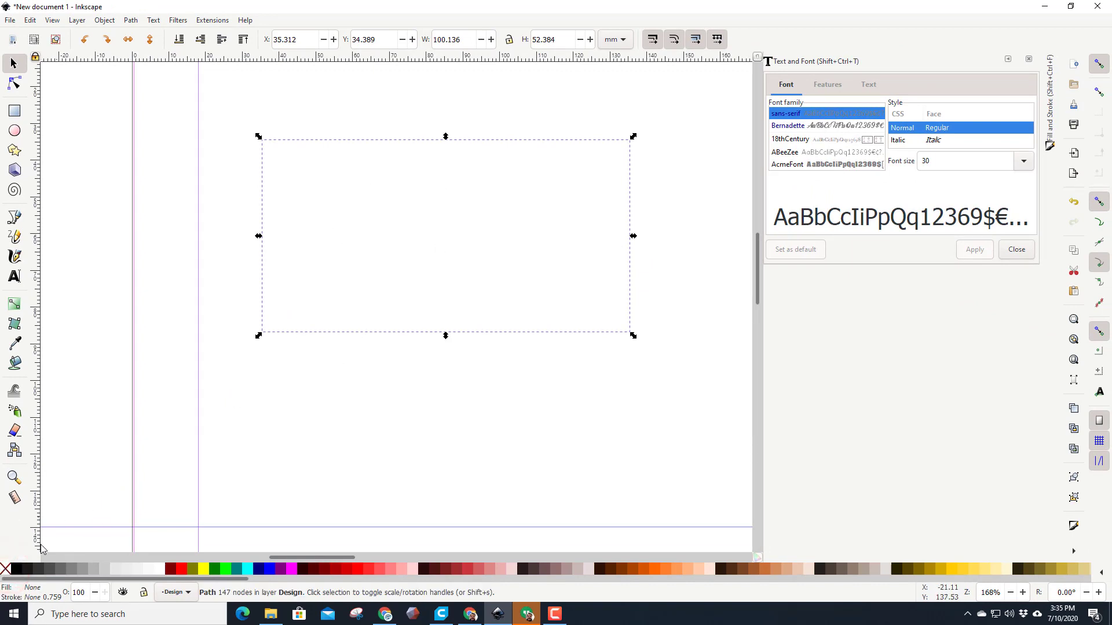
{"action": "right_click", "coordinate": [16, 571]}
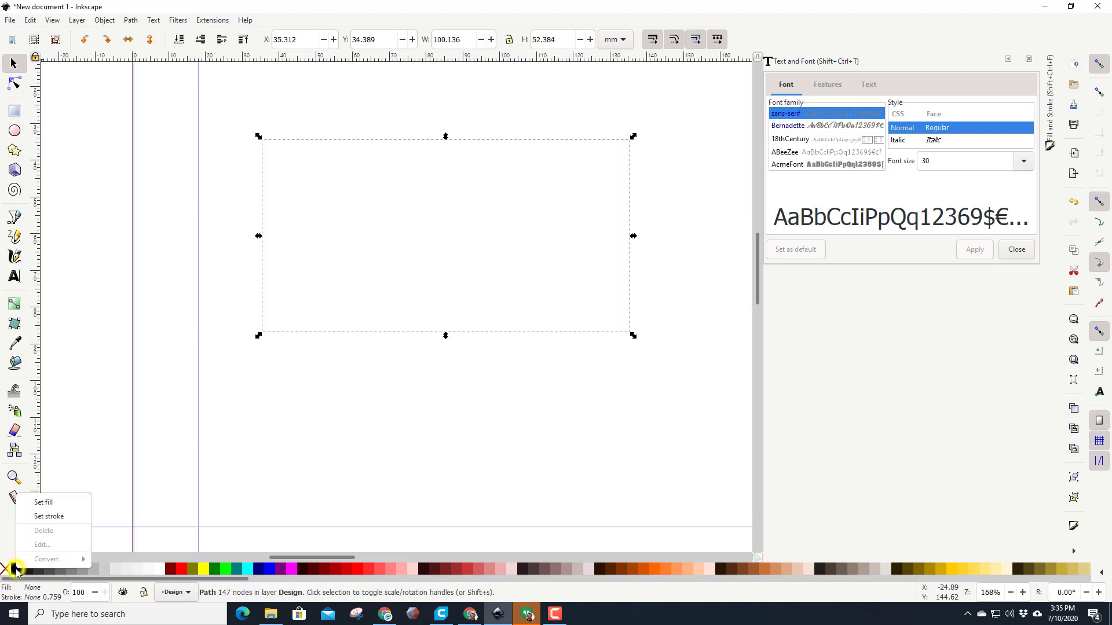
{"action": "left_click", "coordinate": [42, 517]}
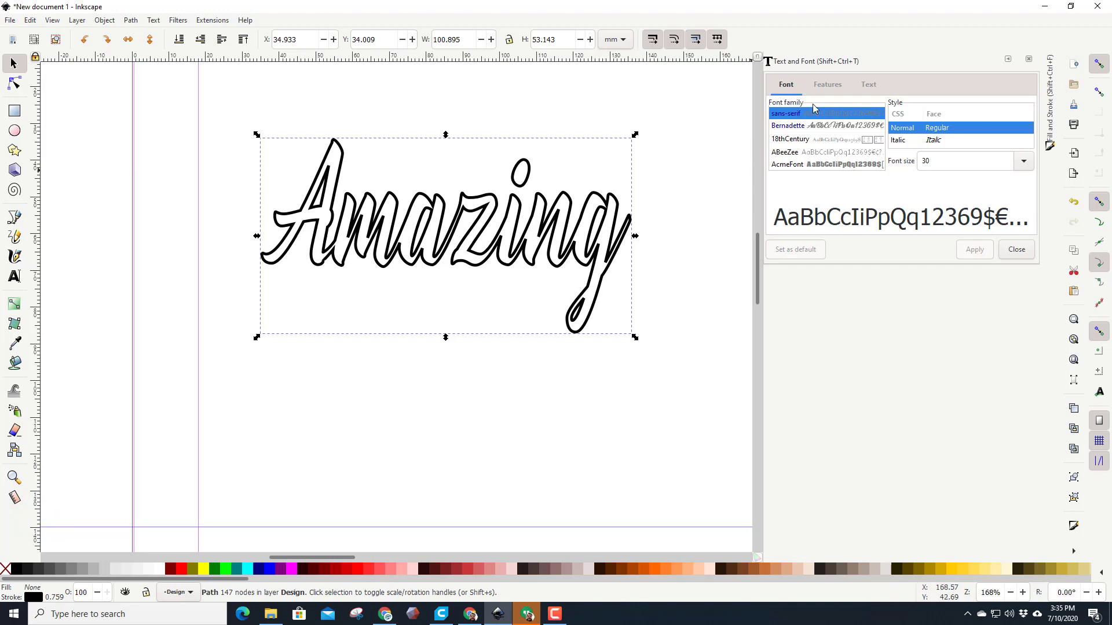
Change the Amazing outline's stroke width from 0.759 to 0.25 mm in Fill and Stroke
{"action": "left_click", "coordinate": [1049, 111]}
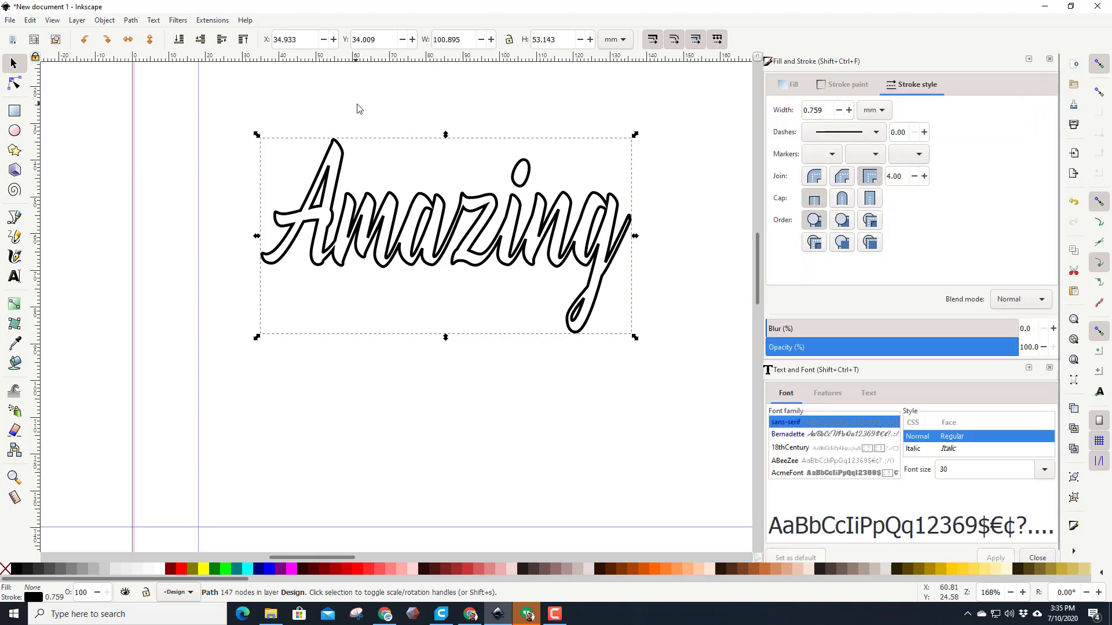
{"action": "left_click", "coordinate": [106, 20]}
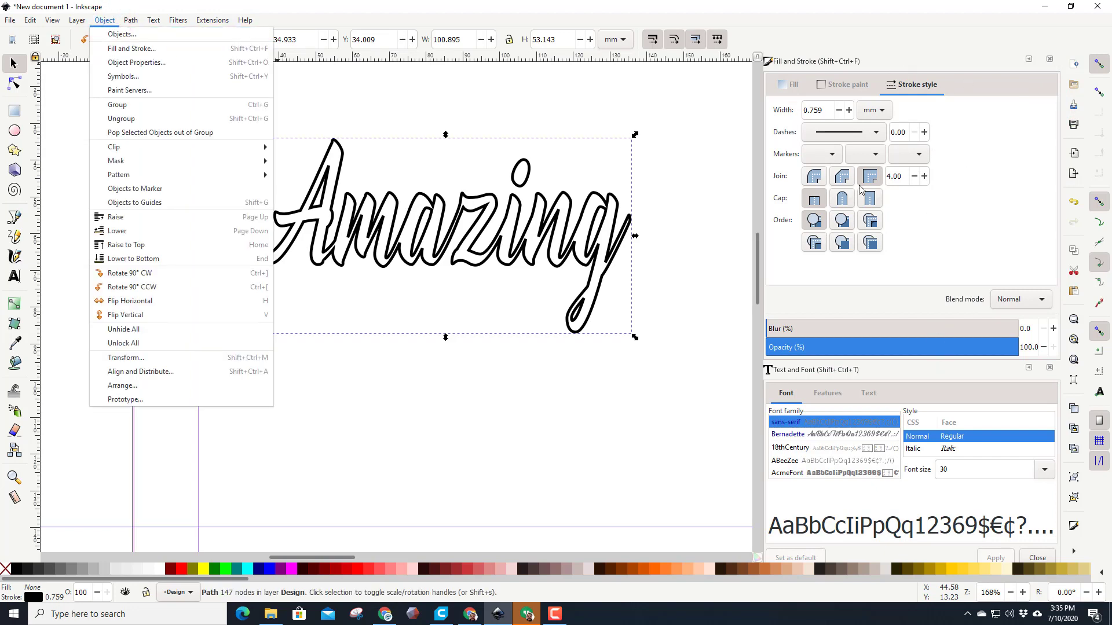
{"action": "left_click", "coordinate": [643, 5]}
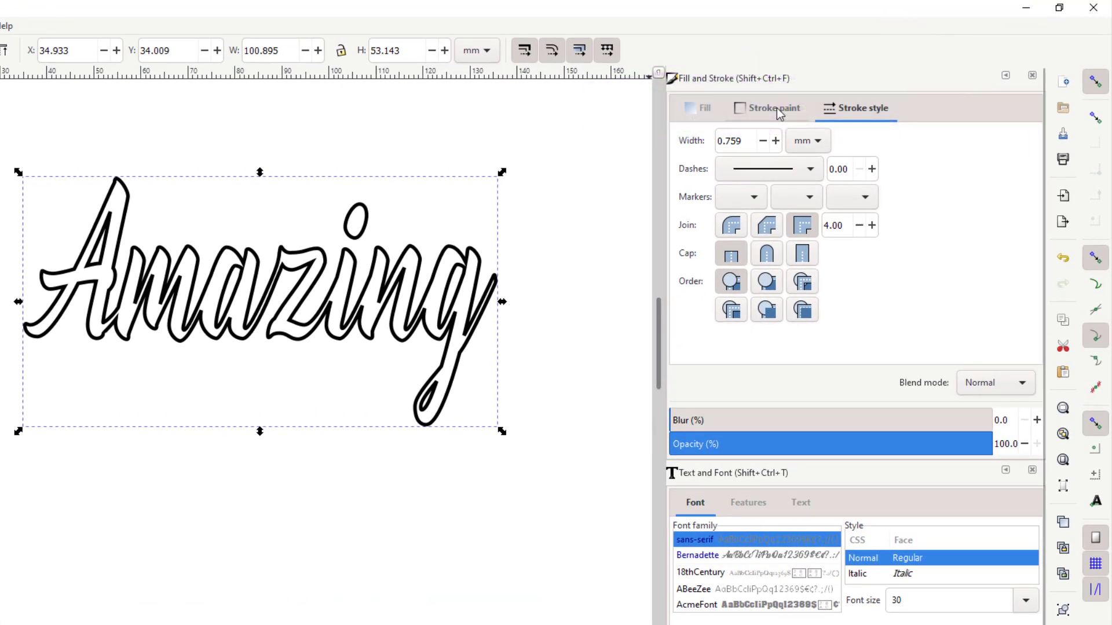
{"action": "left_click", "coordinate": [778, 109]}
{"action": "left_click", "coordinate": [705, 108]}
{"action": "left_click", "coordinate": [779, 108]}
{"action": "left_click", "coordinate": [857, 107]}
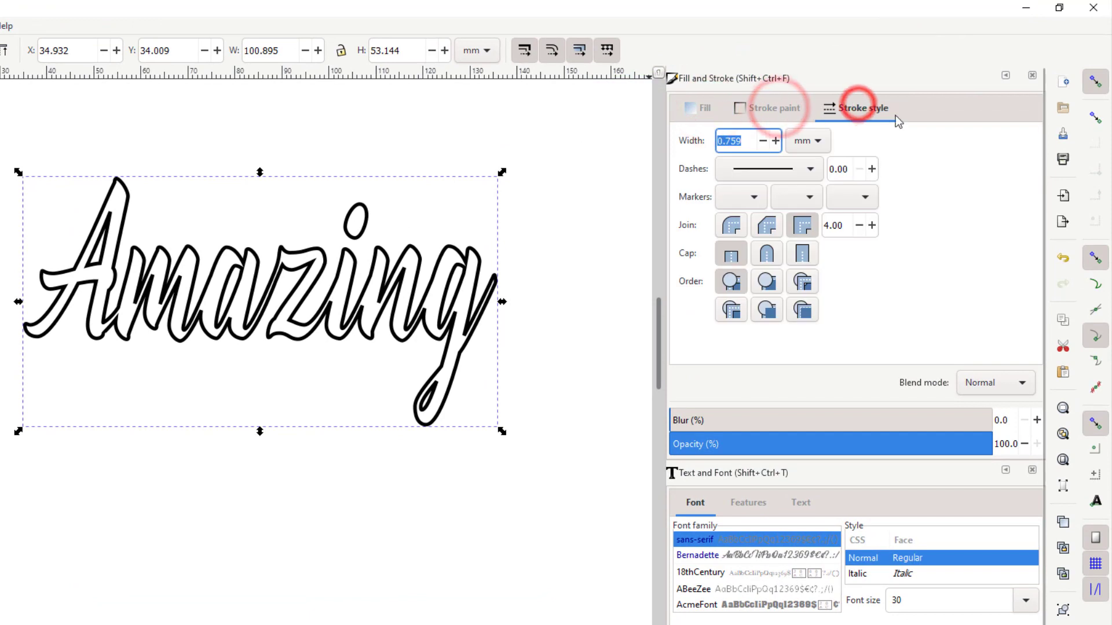
{"action": "double_click", "coordinate": [737, 142]}
{"action": "type", "text": ".25"}
{"action": "key", "text": "Return"}
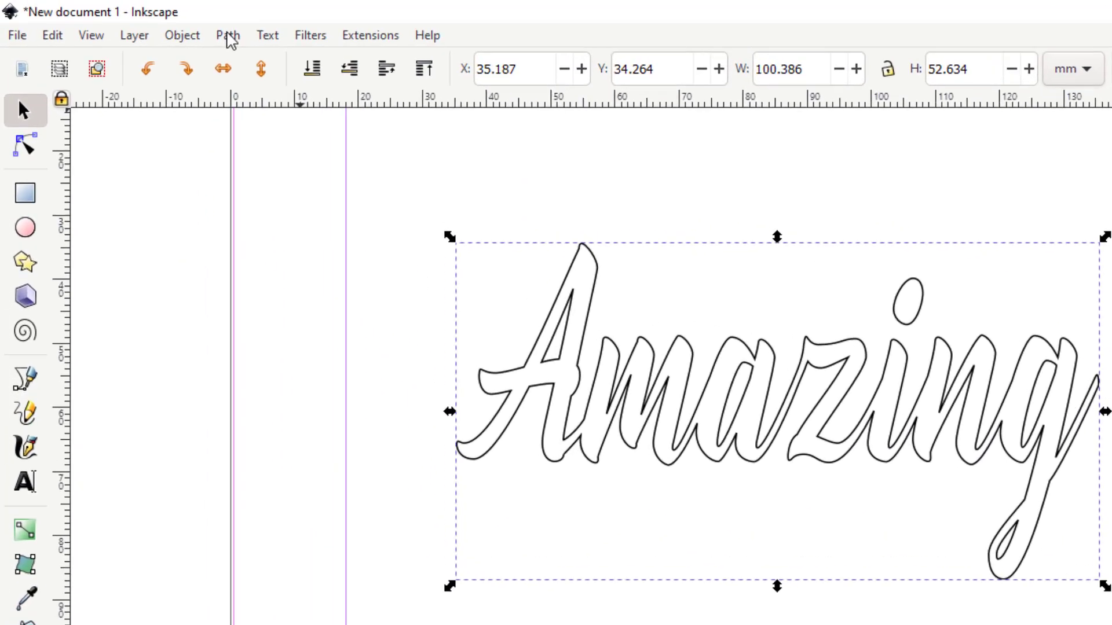
Apply Path > Outset to Amazing, undo it, and reselect the outline
{"action": "left_click", "coordinate": [131, 22]}
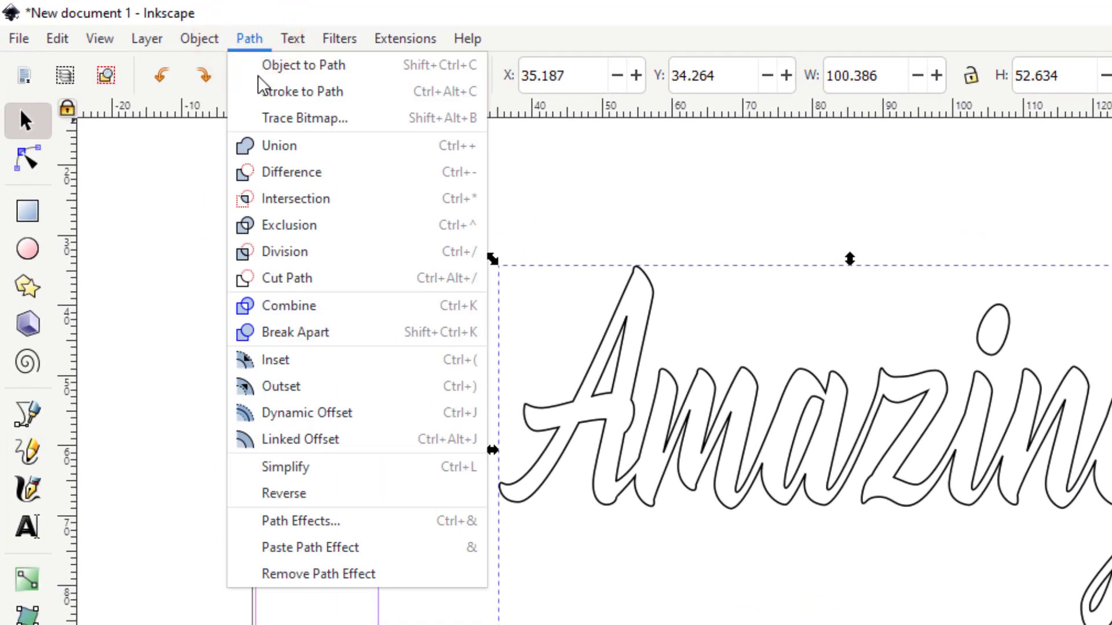
{"action": "left_click", "coordinate": [290, 394]}
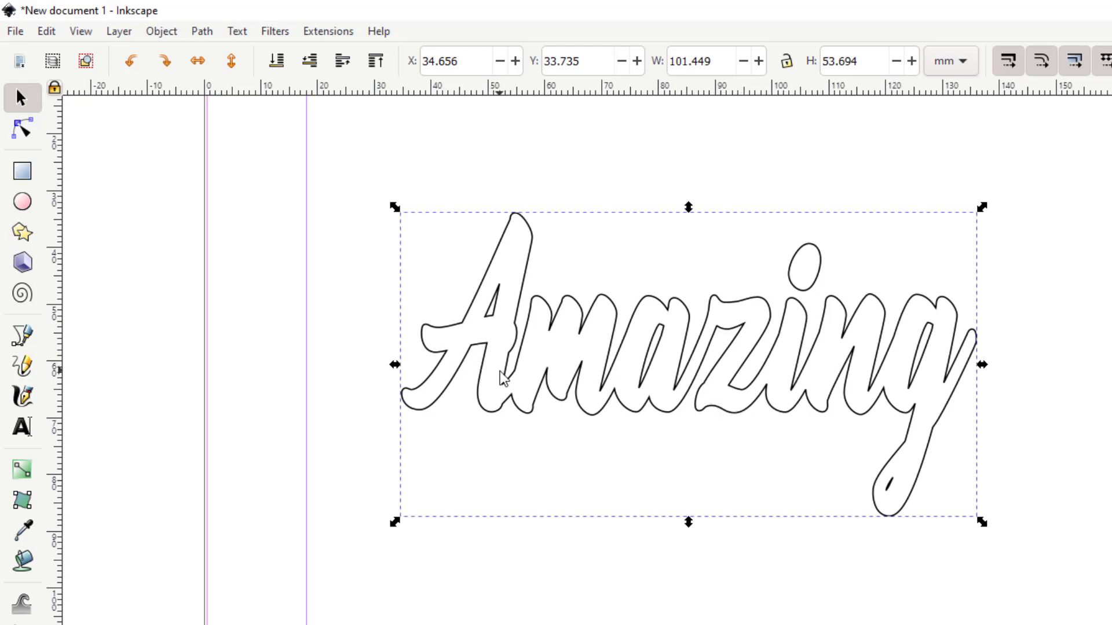
{"action": "left_click", "coordinate": [561, 227]}
{"action": "left_click", "coordinate": [505, 323]}
{"action": "left_click", "coordinate": [203, 31]}
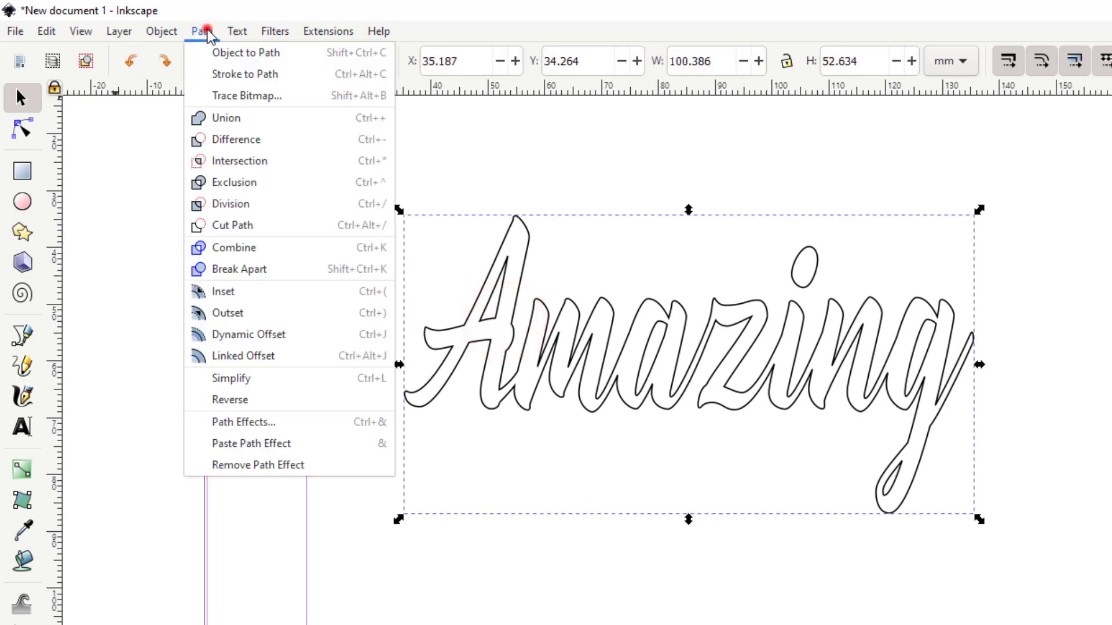
Apply a Dynamic Offset to Amazing and drag its handle to set a slight outset
{"action": "left_click", "coordinate": [257, 336]}
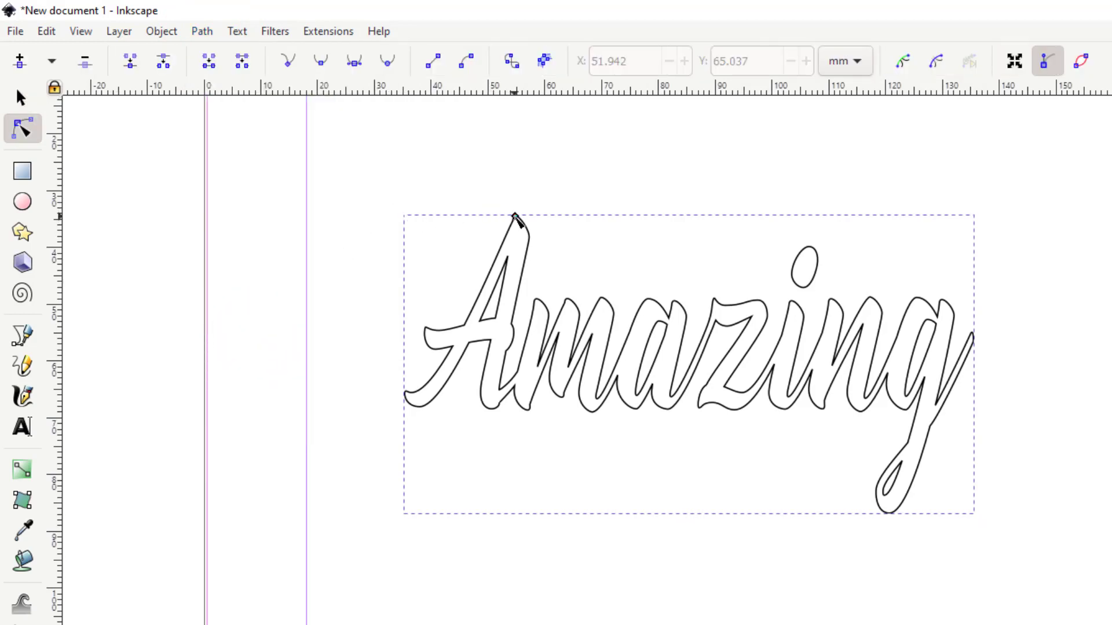
{"action": "left_click", "coordinate": [515, 217]}
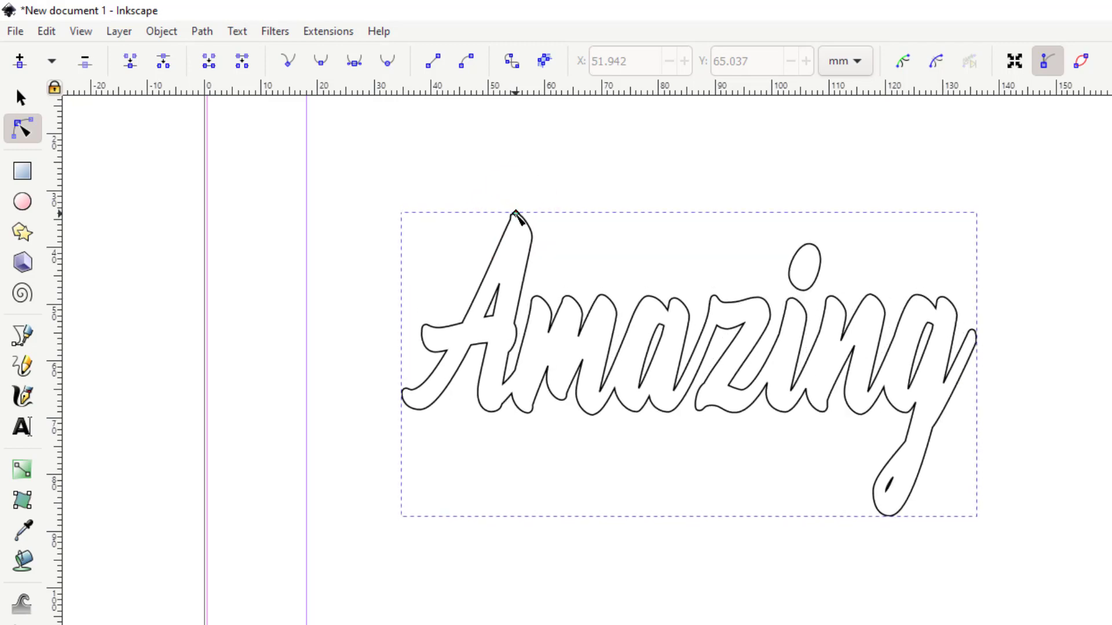
{"action": "left_click_drag", "start_coordinate": [516, 216], "coordinate": [514, 212]}
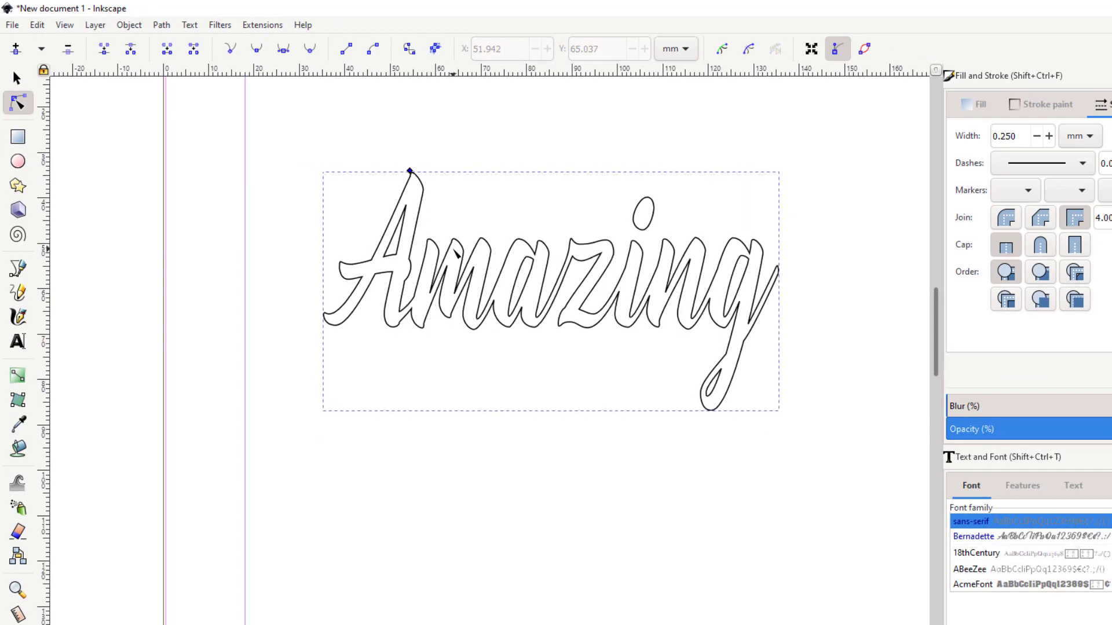
{"action": "scroll", "coordinate": [457, 258], "scroll_direction": "up", "scroll_amount": 5}
{"action": "scroll", "coordinate": [460, 259], "scroll_direction": "down", "scroll_amount": 4}
{"action": "scroll", "coordinate": [463, 260], "scroll_direction": "up", "scroll_amount": 2}
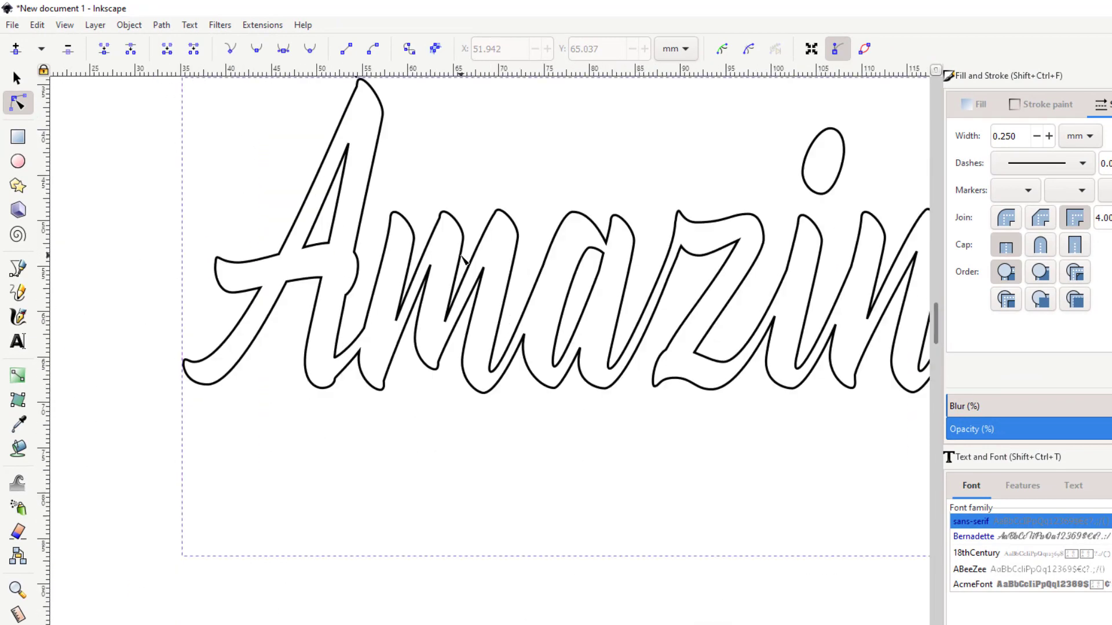
{"action": "scroll", "coordinate": [499, 168], "scroll_direction": "up", "scroll_amount": 2}
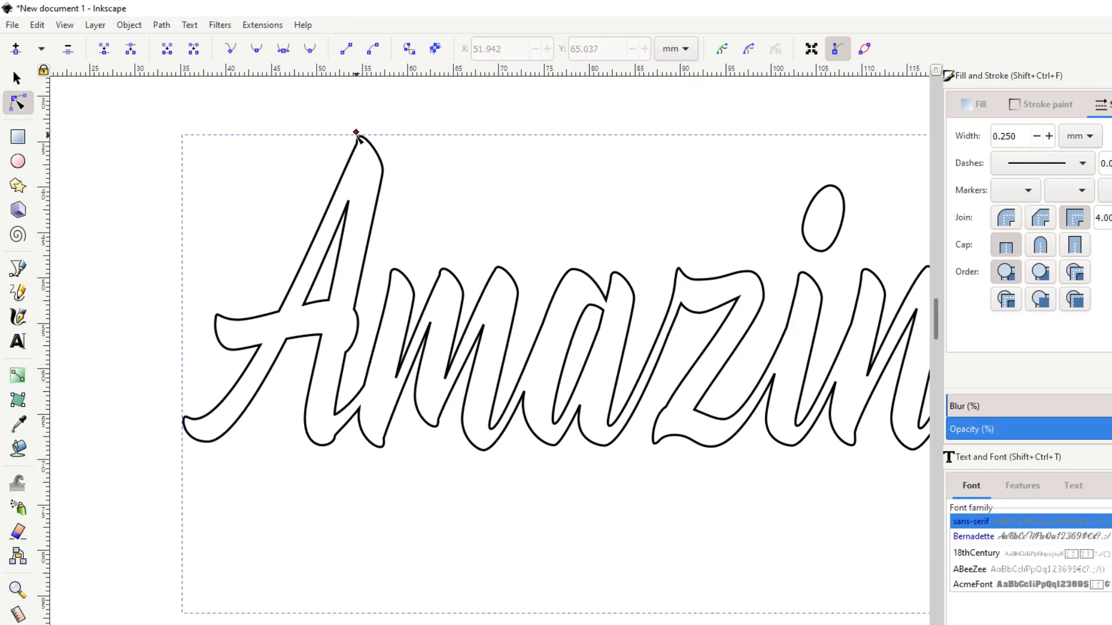
{"action": "left_click_drag", "start_coordinate": [356, 132], "coordinate": [354, 139]}
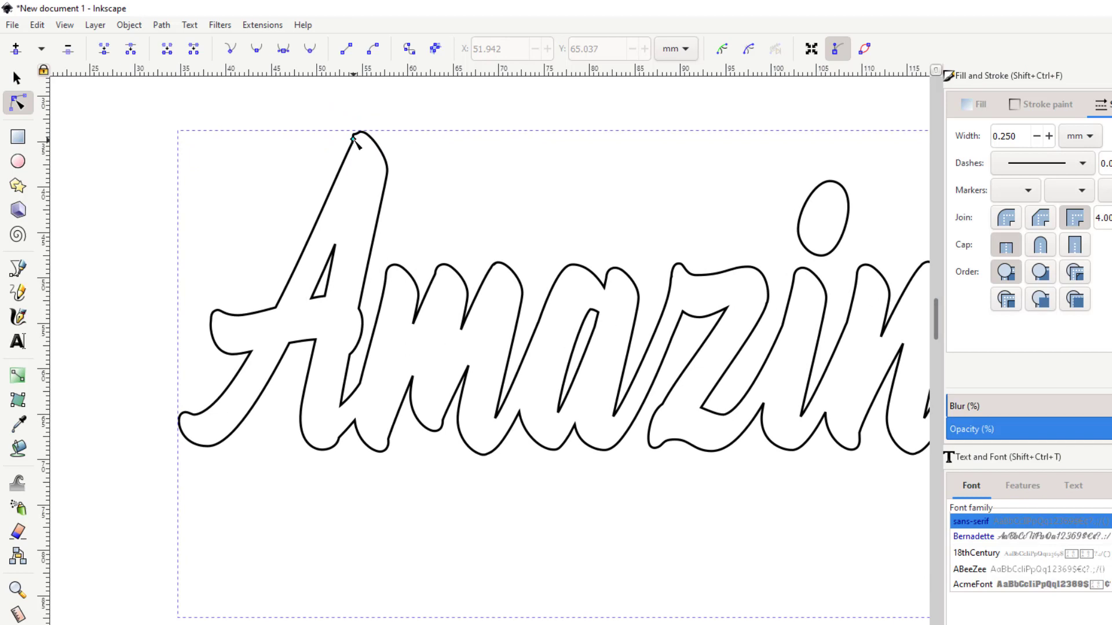
{"action": "left_click_drag", "start_coordinate": [354, 140], "coordinate": [355, 146]}
{"action": "scroll", "coordinate": [390, 185], "scroll_direction": "down", "scroll_amount": 3}
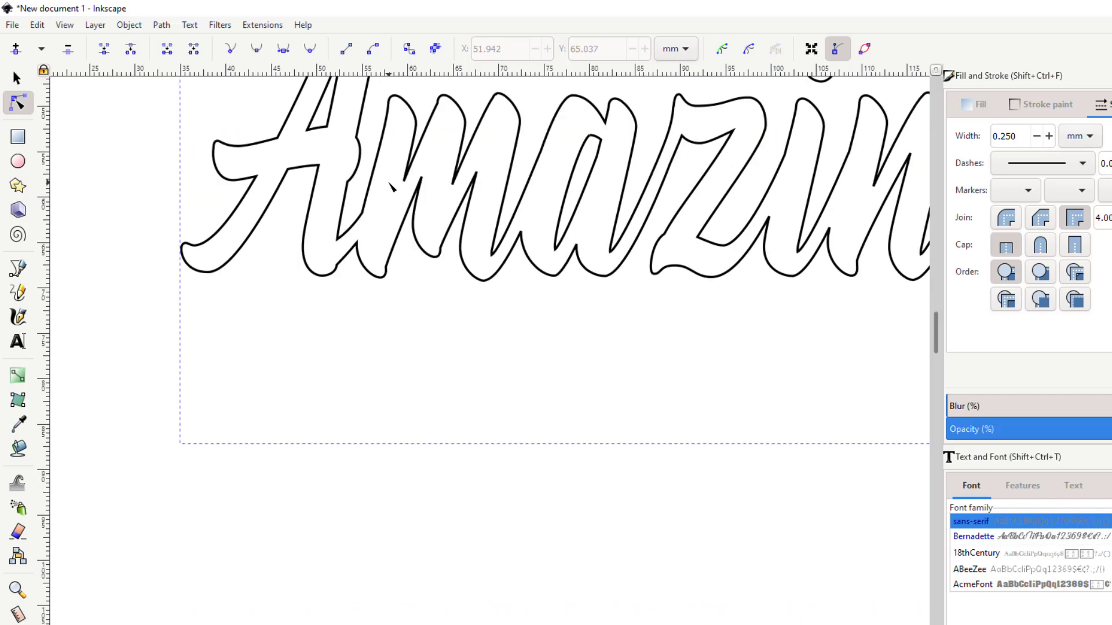
{"action": "scroll", "coordinate": [390, 186], "scroll_direction": "up", "scroll_amount": 5}
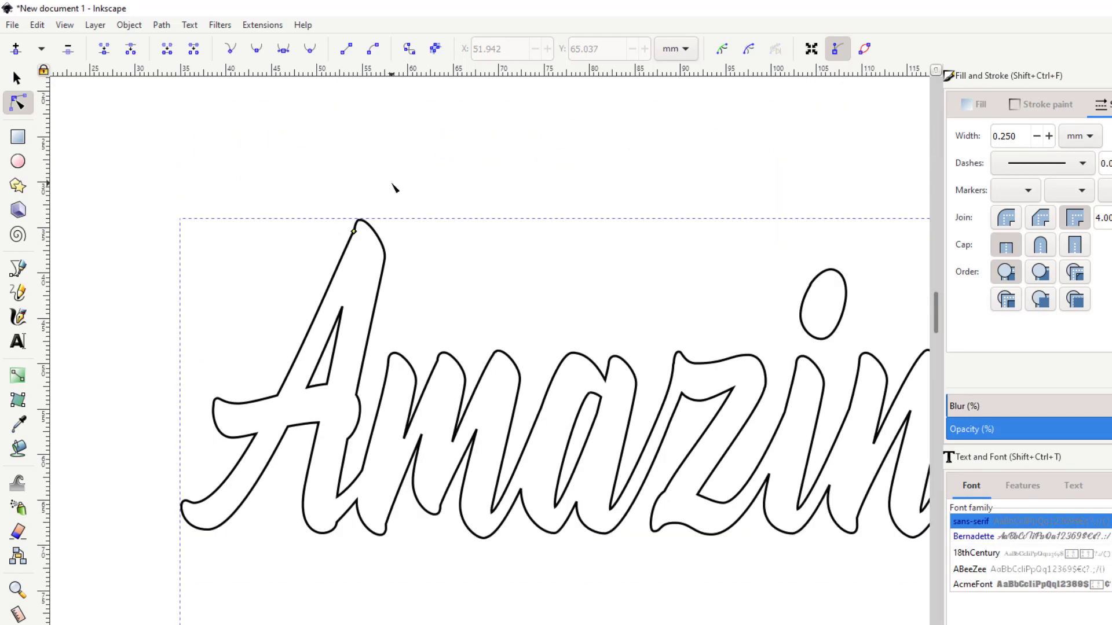
{"action": "scroll", "coordinate": [394, 187], "scroll_direction": "down", "scroll_amount": 3}
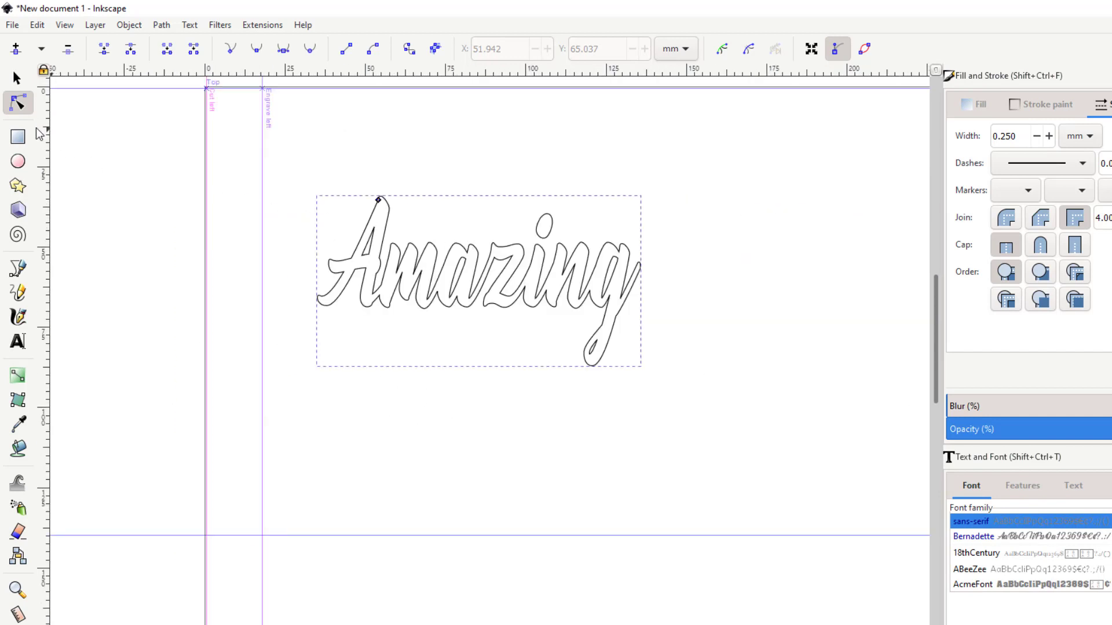
Move the Amazing outline up and left to about X 21.368, Y 6.165 mm
{"action": "left_click", "coordinate": [16, 78]}
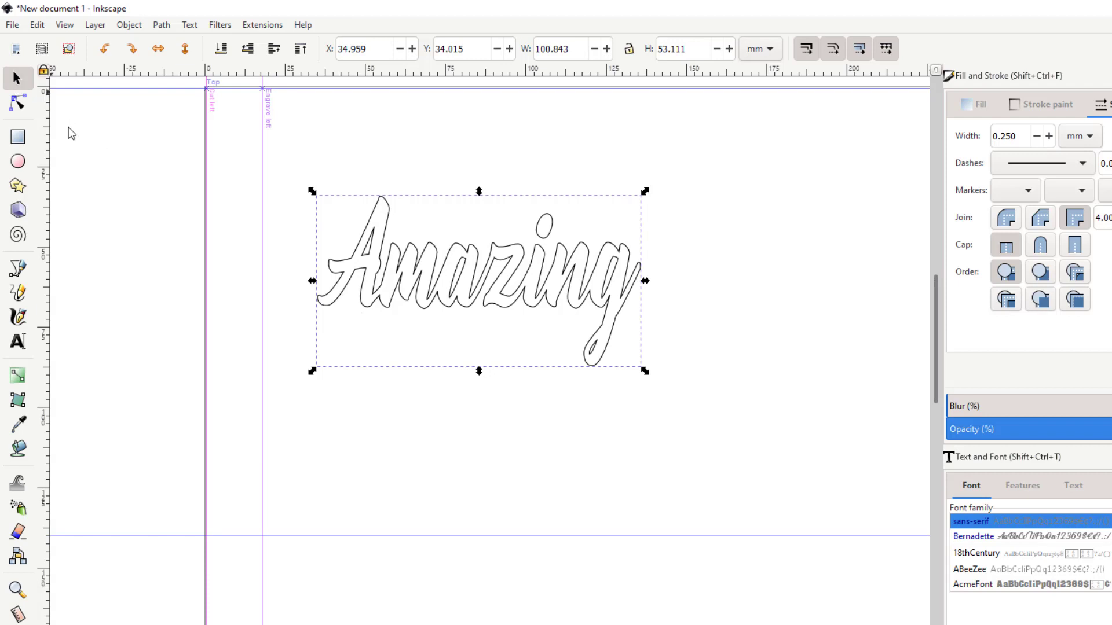
{"action": "left_click", "coordinate": [364, 228]}
{"action": "left_click_drag", "start_coordinate": [363, 227], "coordinate": [320, 138]}
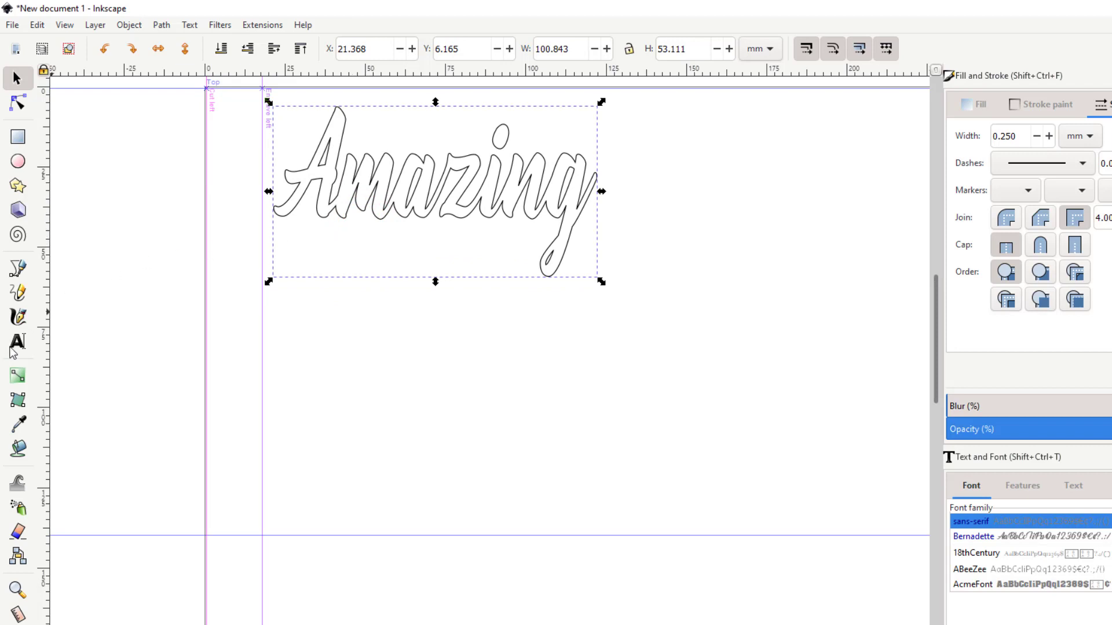
Type the word Astounding below the Amazing outline and select it
{"action": "left_click", "coordinate": [13, 345]}
{"action": "left_click", "coordinate": [301, 374]}
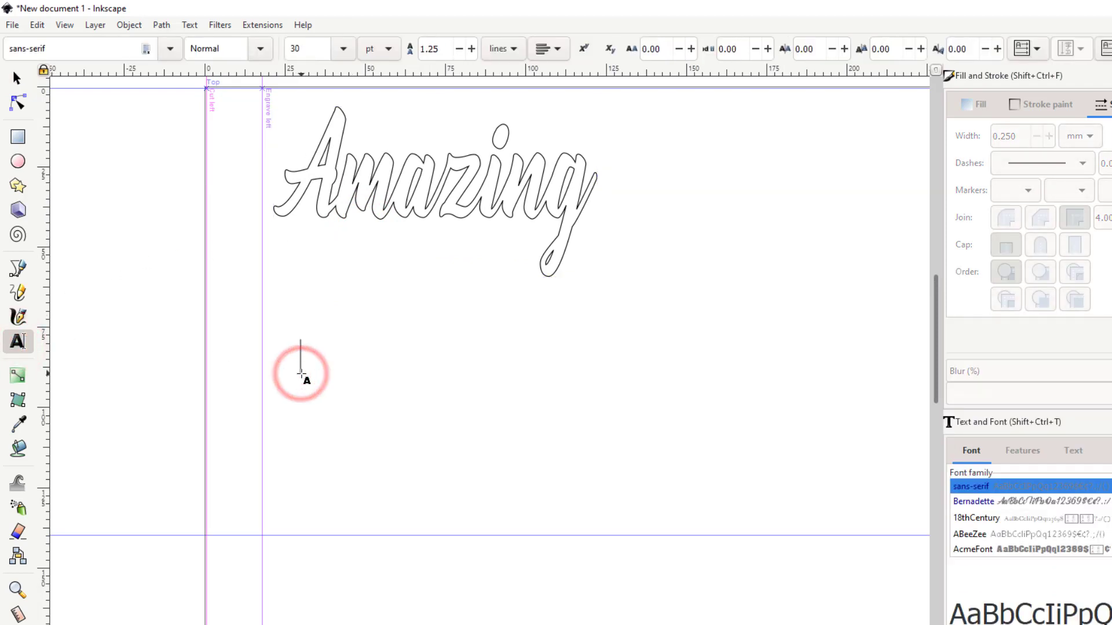
{"action": "type", "text": "Astoun"}
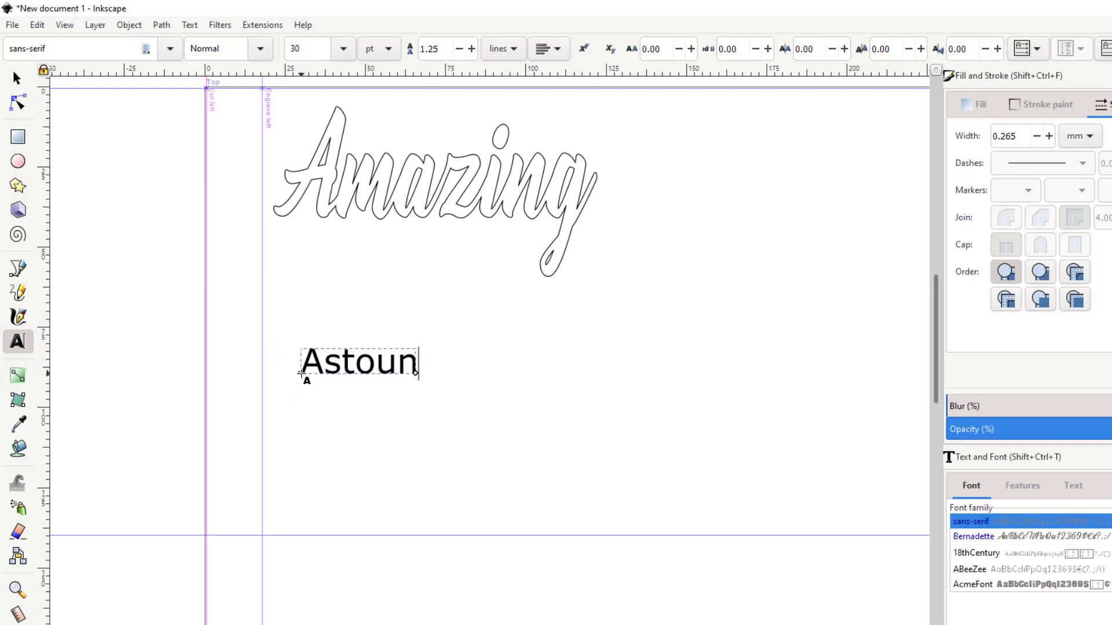
{"action": "type", "text": "ding"}
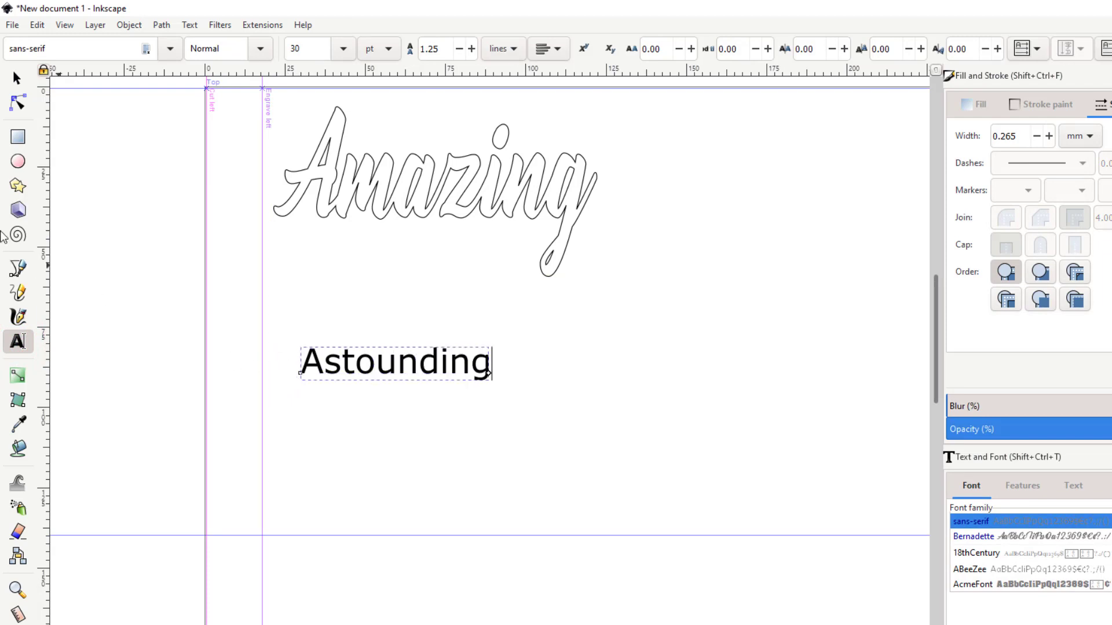
{"action": "left_click", "coordinate": [16, 79]}
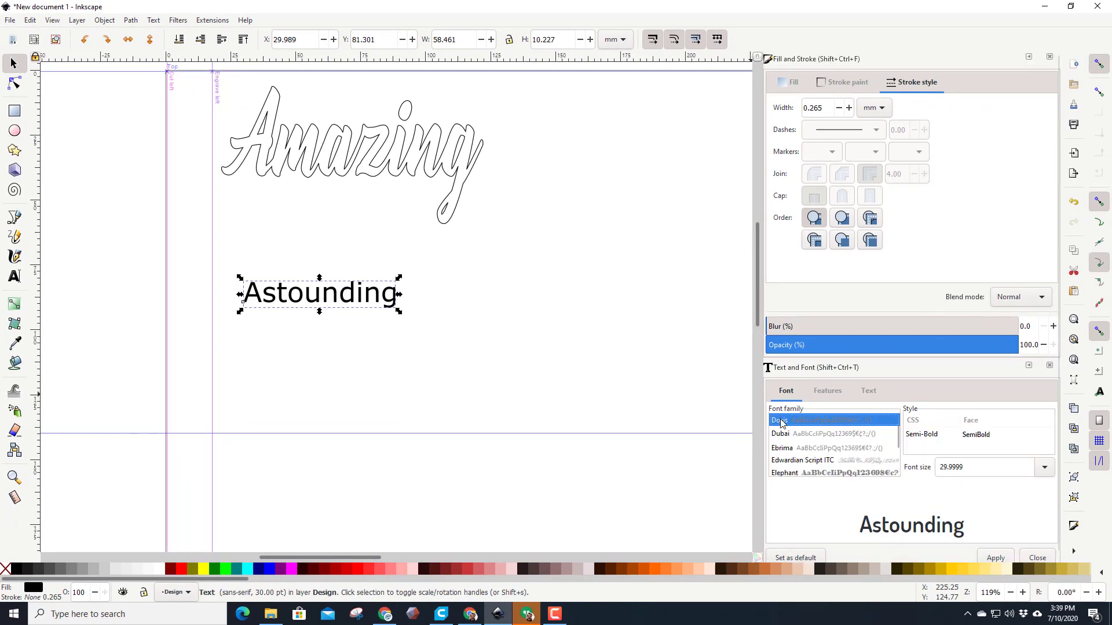
Browse script fonts for Astounding and stop on Thinking Of Betty Light
{"action": "key", "text": "Down"}
{"action": "key", "text": "Down"}
{"action": "key", "text": "Down"}
{"action": "key", "text": "Down"}
{"action": "key", "text": "Down"}
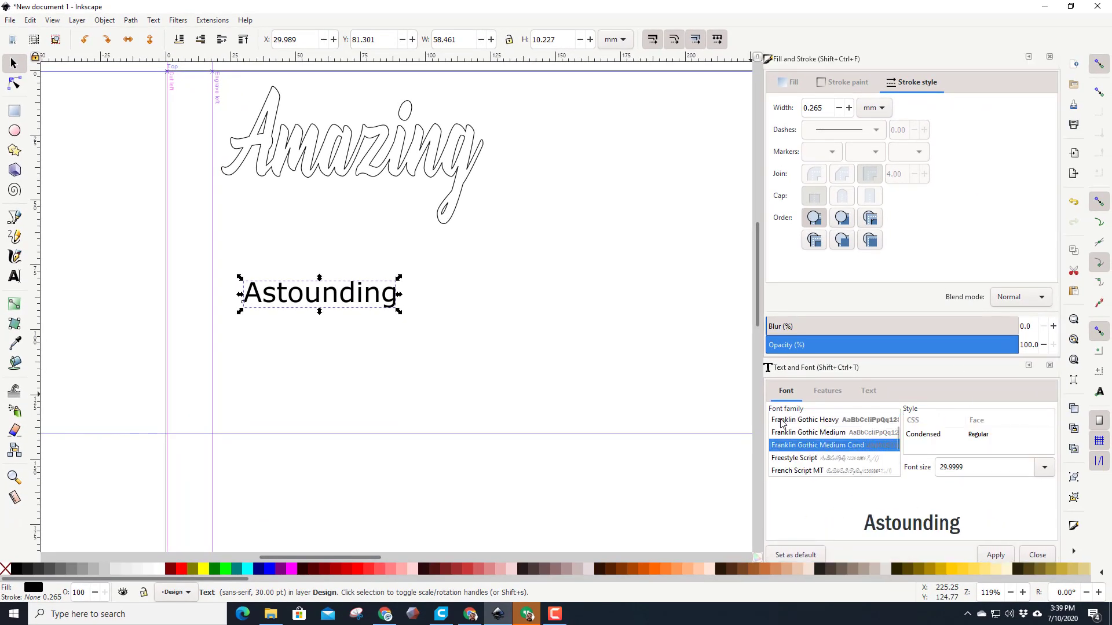
{"action": "key", "text": "Down"}
{"action": "key", "text": "Down"}
{"action": "key", "text": "Down"}
{"action": "key", "text": "Down"}
{"action": "key", "text": "Down"}
{"action": "key", "text": "Down"}
{"action": "key", "text": "Down"}
{"action": "key", "text": "Down"}
{"action": "key", "text": "Down"}
{"action": "key", "text": "Down"}
{"action": "key", "text": "Down"}
{"action": "key", "text": "Down"}
{"action": "key", "text": "Down"}
{"action": "key", "text": "Down"}
{"action": "key", "text": "Down"}
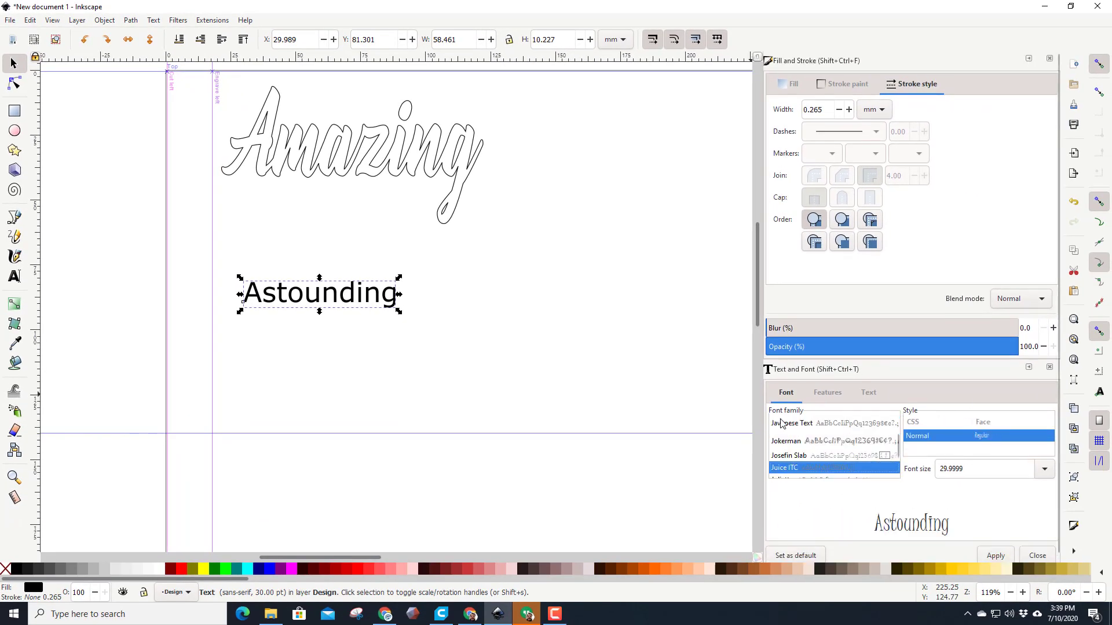
{"action": "key", "text": "Down"}
{"action": "key", "text": "Down"}
{"action": "key", "text": "Down"}
{"action": "key", "text": "Down"}
{"action": "key", "text": "Down"}
{"action": "key", "text": "Down"}
{"action": "key", "text": "Down"}
{"action": "key", "text": "Down"}
{"action": "key", "text": "Down"}
{"action": "key", "text": "Down"}
{"action": "key", "text": "Down"}
{"action": "key", "text": "Down"}
{"action": "key", "text": "Down"}
{"action": "key", "text": "Down"}
{"action": "key", "text": "Down"}
{"action": "key", "text": "Down"}
{"action": "key", "text": "Down"}
{"action": "key", "text": "Down"}
{"action": "key", "text": "Down"}
{"action": "key", "text": "Down"}
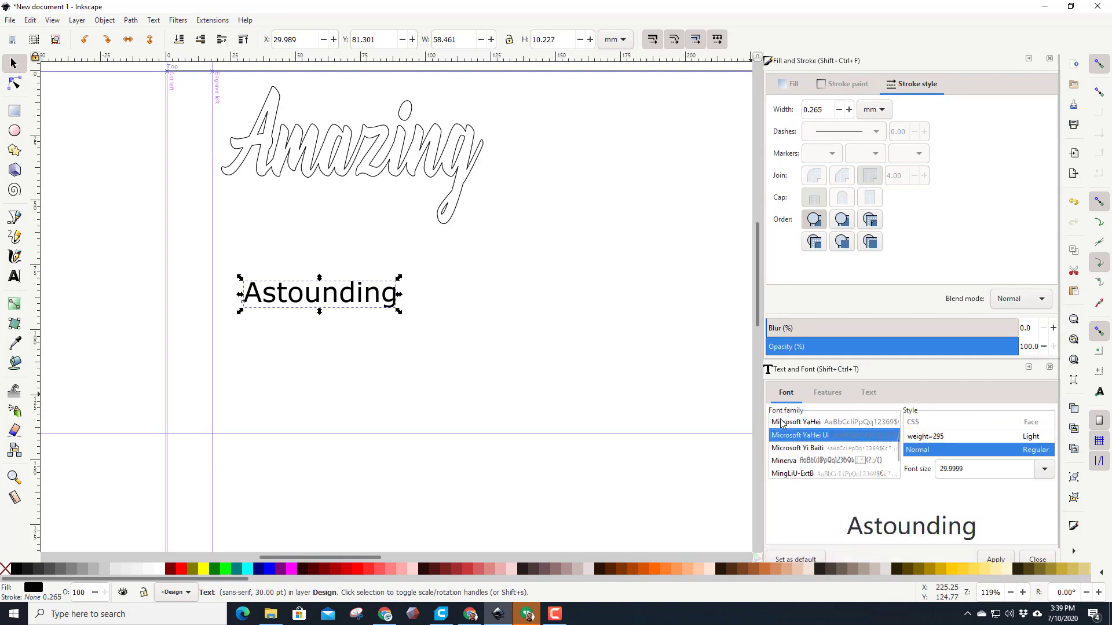
{"action": "key", "text": "Down"}
{"action": "key", "text": "Down"}
{"action": "key", "text": "Down"}
{"action": "key", "text": "Down"}
{"action": "key", "text": "Down"}
{"action": "key", "text": "Down"}
{"action": "key", "text": "Down"}
{"action": "key", "text": "Down"}
{"action": "key", "text": "Down"}
{"action": "key", "text": "Down"}
{"action": "key", "text": "Down"}
{"action": "key", "text": "Down"}
{"action": "key", "text": "Down"}
{"action": "key", "text": "Down"}
{"action": "key", "text": "Down"}
{"action": "key", "text": "Down"}
{"action": "key", "text": "Down"}
{"action": "key", "text": "Down"}
{"action": "key", "text": "Down"}
{"action": "key", "text": "Down"}
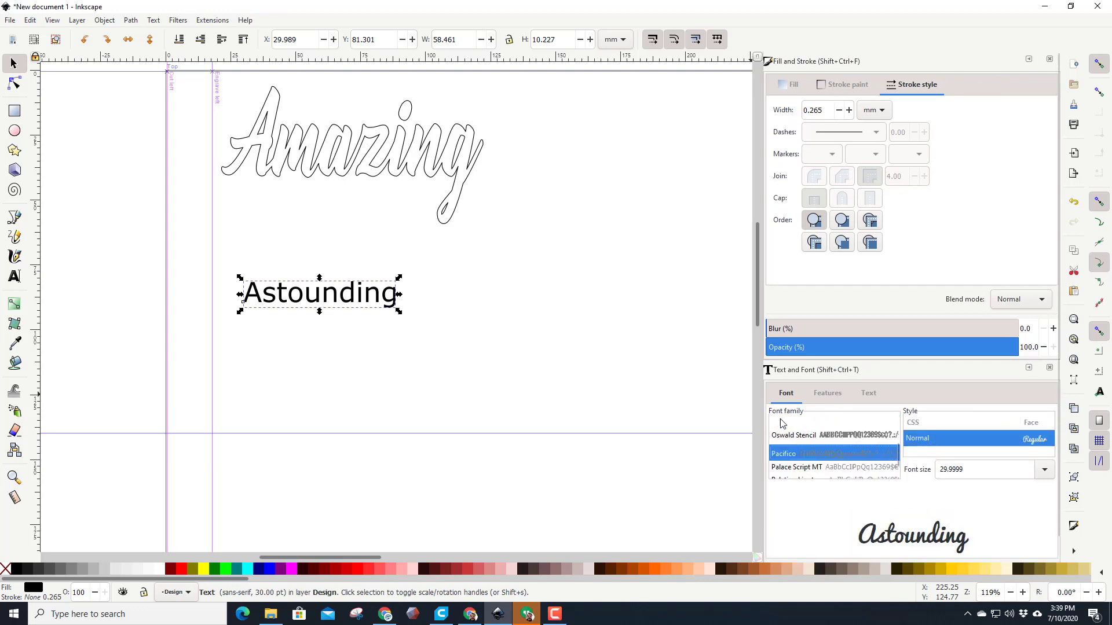
{"action": "key", "text": "Down"}
{"action": "key", "text": "Down"}
{"action": "key", "text": "Down"}
{"action": "key", "text": "Down"}
{"action": "key", "text": "Down"}
{"action": "key", "text": "Down"}
{"action": "key", "text": "Down"}
{"action": "key", "text": "Down"}
{"action": "key", "text": "Down"}
{"action": "key", "text": "Down"}
{"action": "key", "text": "Down"}
{"action": "key", "text": "Down"}
{"action": "key", "text": "Down"}
{"action": "key", "text": "Down"}
{"action": "key", "text": "Down"}
{"action": "key", "text": "Down"}
{"action": "key", "text": "Down"}
{"action": "key", "text": "Down"}
{"action": "key", "text": "Down"}
{"action": "key", "text": "Down"}
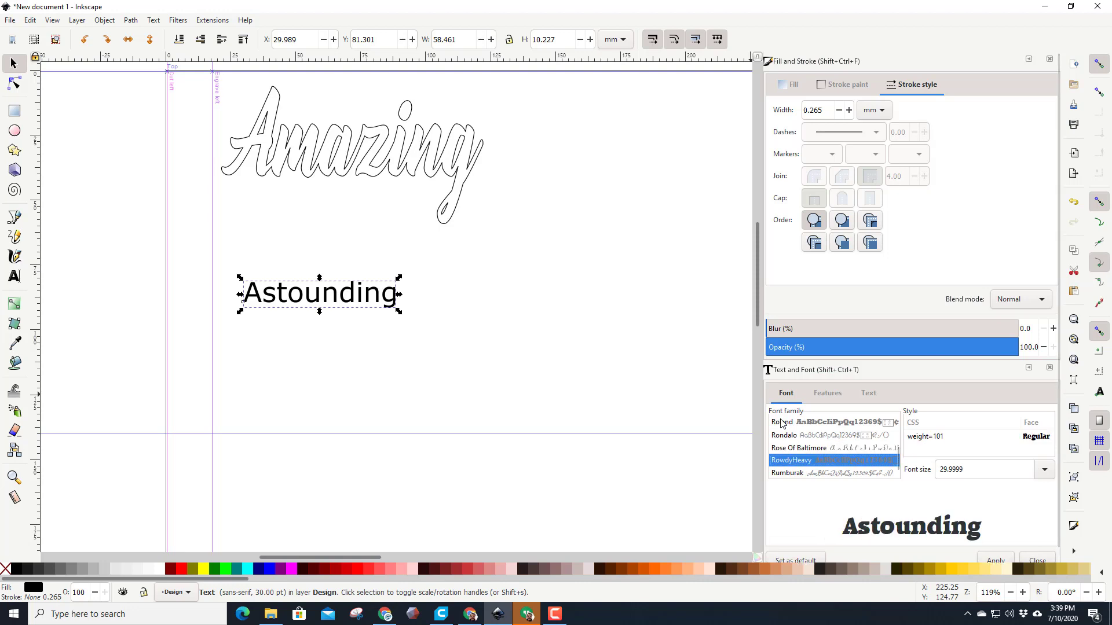
{"action": "key", "text": "Down"}
{"action": "key", "text": "Down"}
{"action": "key", "text": "Down"}
{"action": "key", "text": "Down"}
{"action": "key", "text": "Down"}
{"action": "key", "text": "Down"}
{"action": "key", "text": "Down"}
{"action": "key", "text": "Down"}
{"action": "key", "text": "Down"}
{"action": "key", "text": "Down"}
{"action": "key", "text": "Down"}
{"action": "key", "text": "Down"}
{"action": "key", "text": "Down"}
{"action": "key", "text": "Down"}
{"action": "key", "text": "Down"}
{"action": "key", "text": "Down"}
{"action": "key", "text": "Down"}
{"action": "key", "text": "Down"}
{"action": "key", "text": "Down"}
{"action": "key", "text": "Down"}
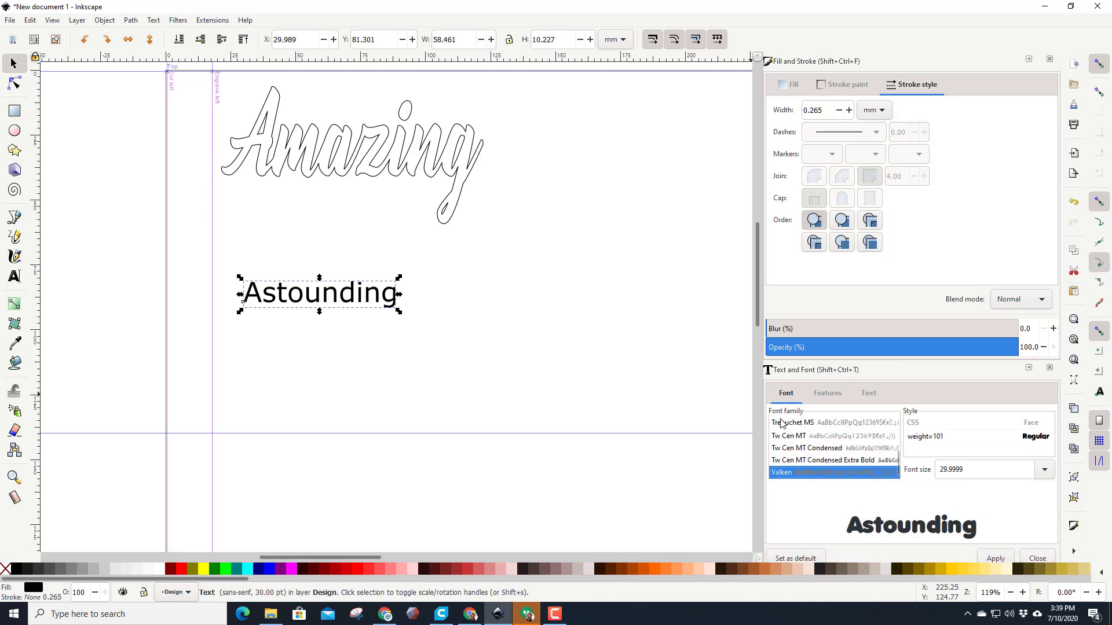
{"action": "key", "text": "Up"}
{"action": "key", "text": "Up"}
{"action": "key", "text": "Up"}
{"action": "key", "text": "Up"}
{"action": "key", "text": "Up"}
{"action": "key", "text": "Up"}
{"action": "key", "text": "Up"}
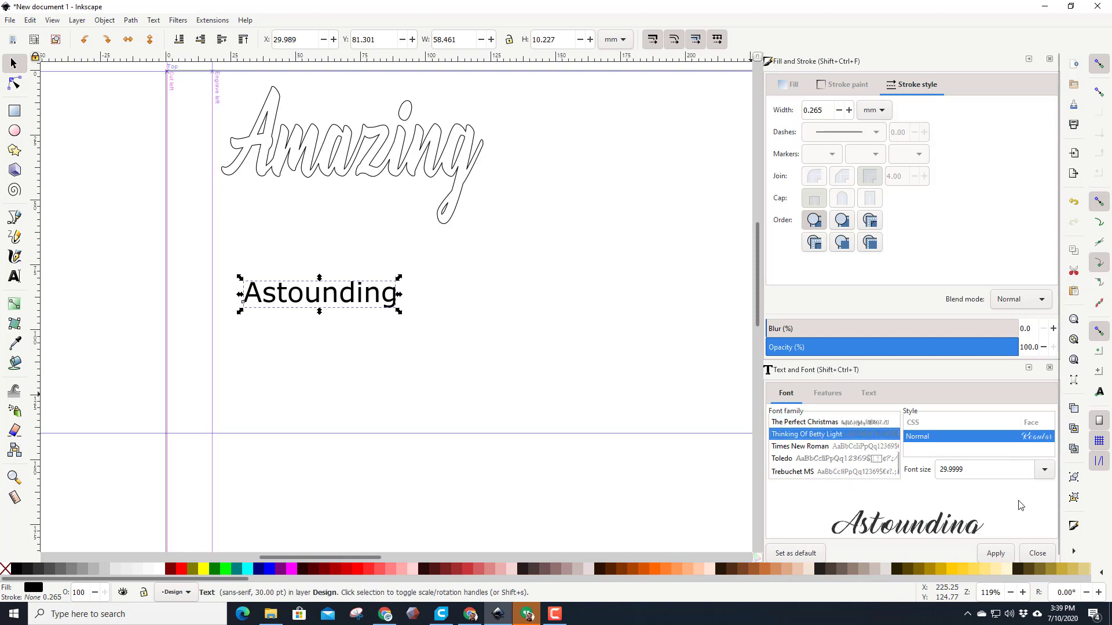
Set Astounding in Thinking Of Betty Light, scale it to about 101 × 34 mm, convert to paths and ungroup
{"action": "left_click", "coordinate": [996, 554]}
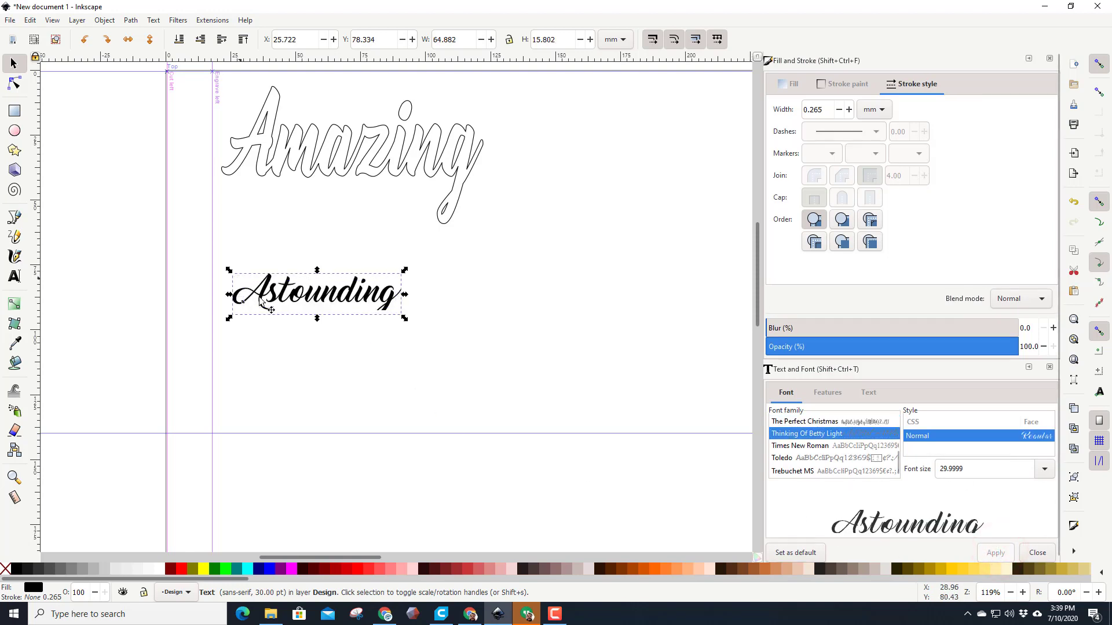
{"action": "left_click_drag", "start_coordinate": [404, 270], "coordinate": [501, 227]}
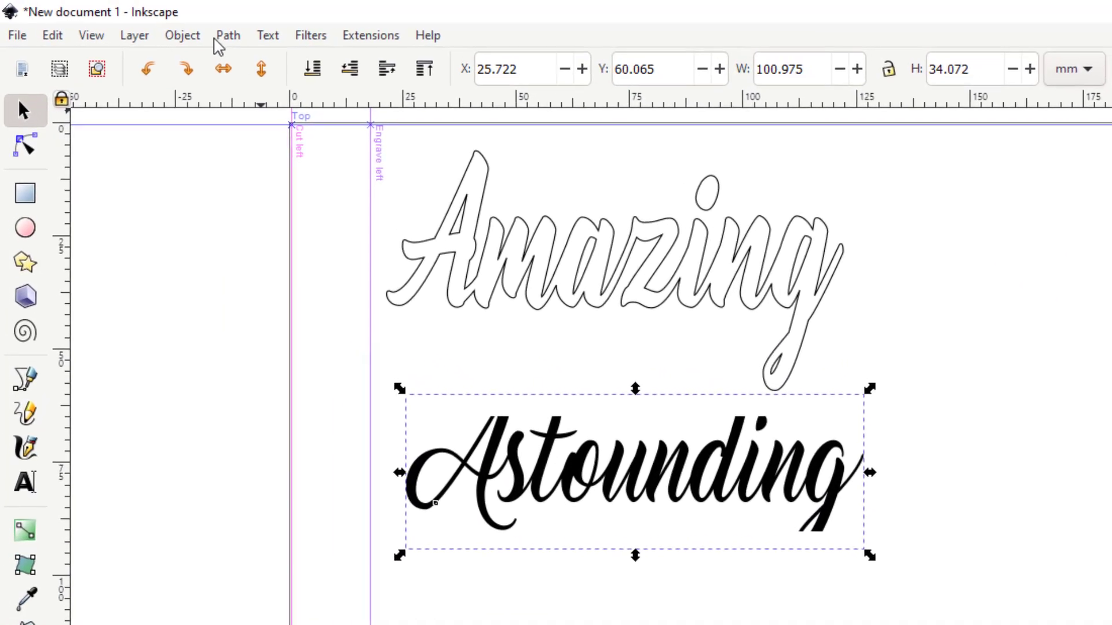
{"action": "left_click", "coordinate": [230, 36]}
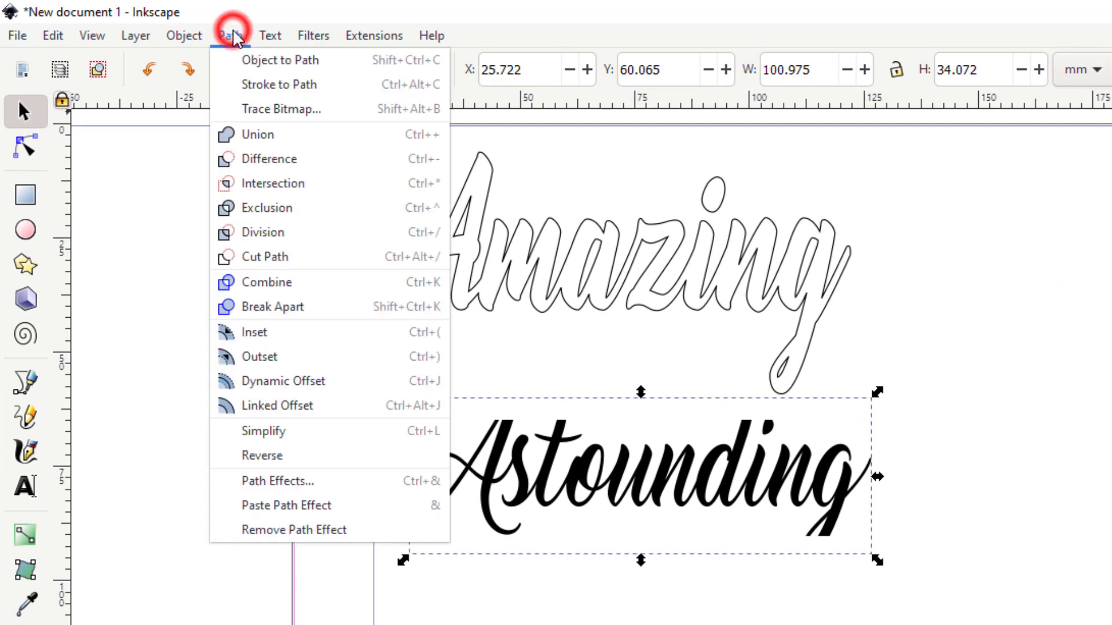
{"action": "left_click", "coordinate": [249, 57]}
{"action": "left_click", "coordinate": [185, 36]}
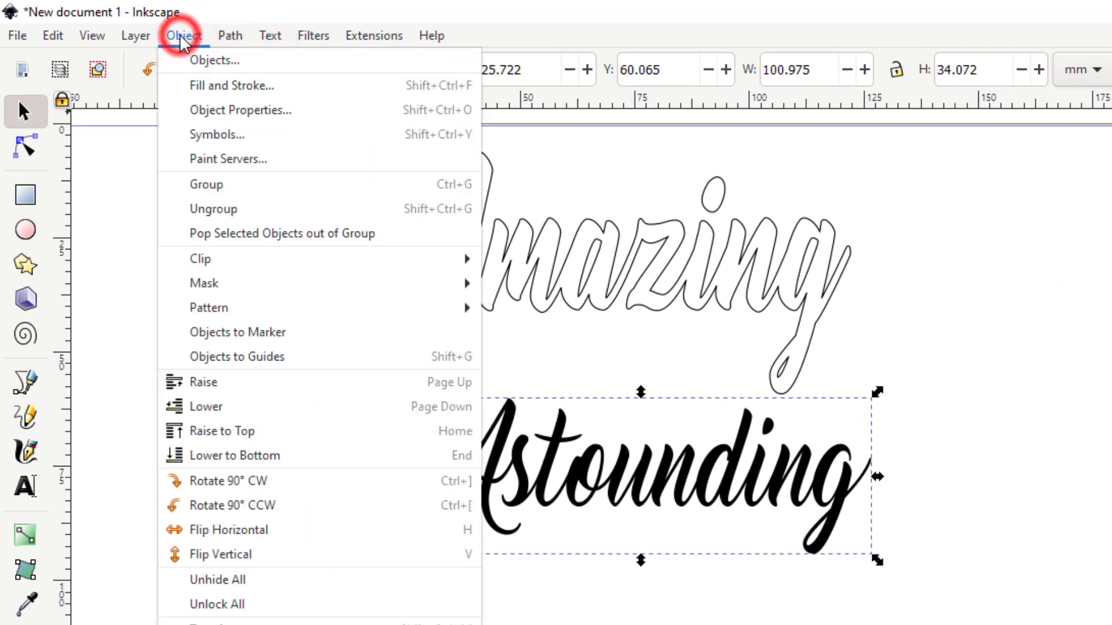
{"action": "left_click", "coordinate": [217, 207]}
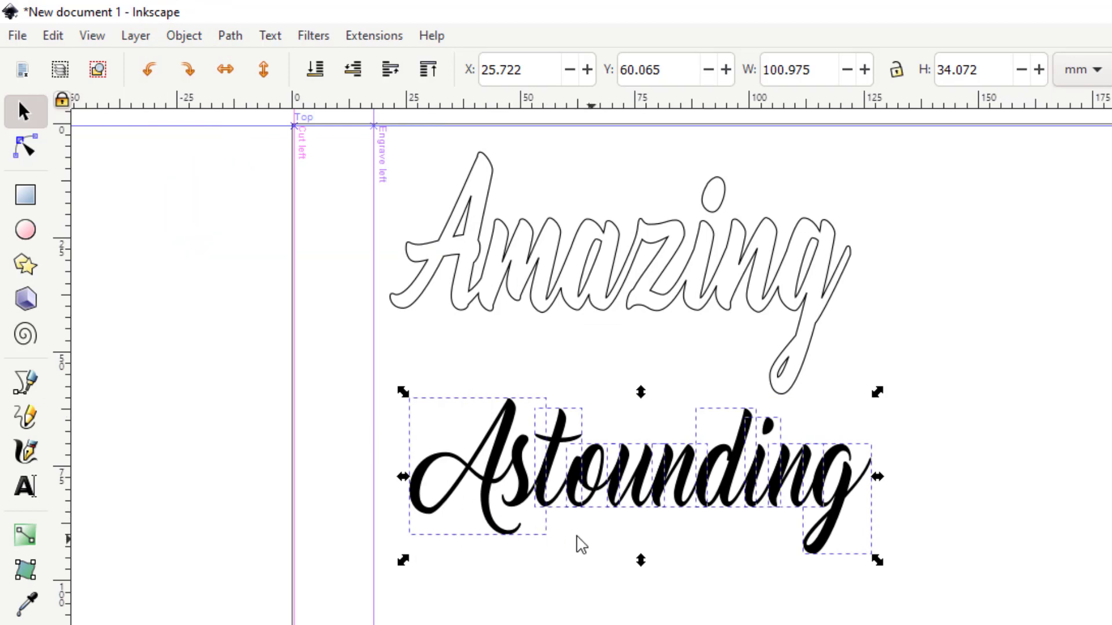
{"action": "left_click", "coordinate": [579, 535]}
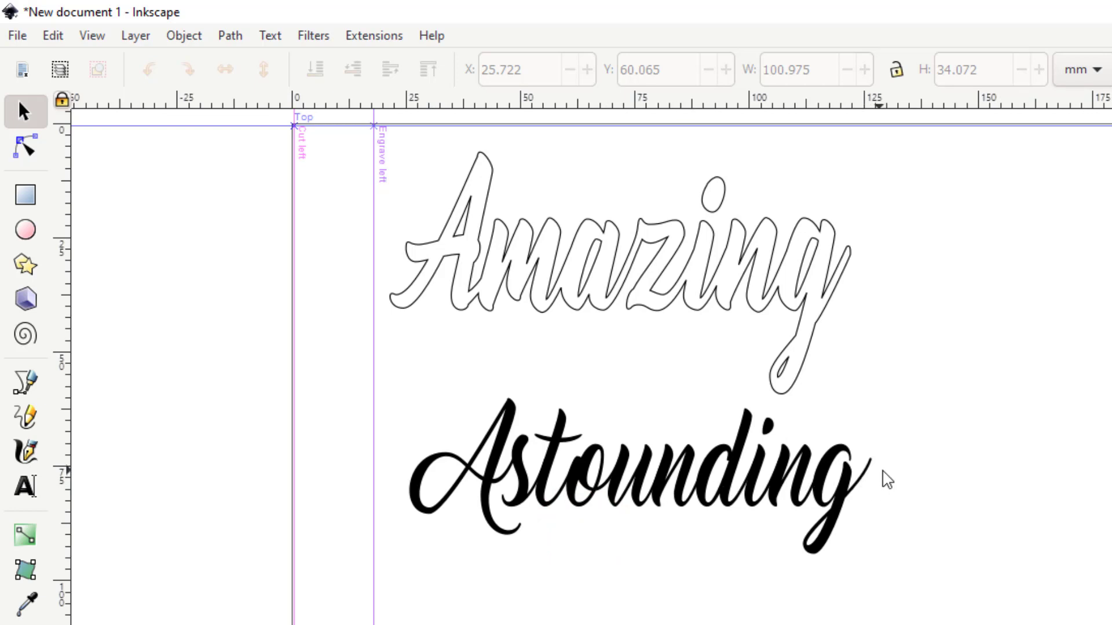
Select all nine Astounding letters, remove their fill and give them a black stroke
{"action": "left_click_drag", "start_coordinate": [372, 430], "coordinate": [926, 521]}
{"action": "left_click", "coordinate": [315, 394]}
{"action": "left_click_drag", "start_coordinate": [344, 366], "coordinate": [896, 593]}
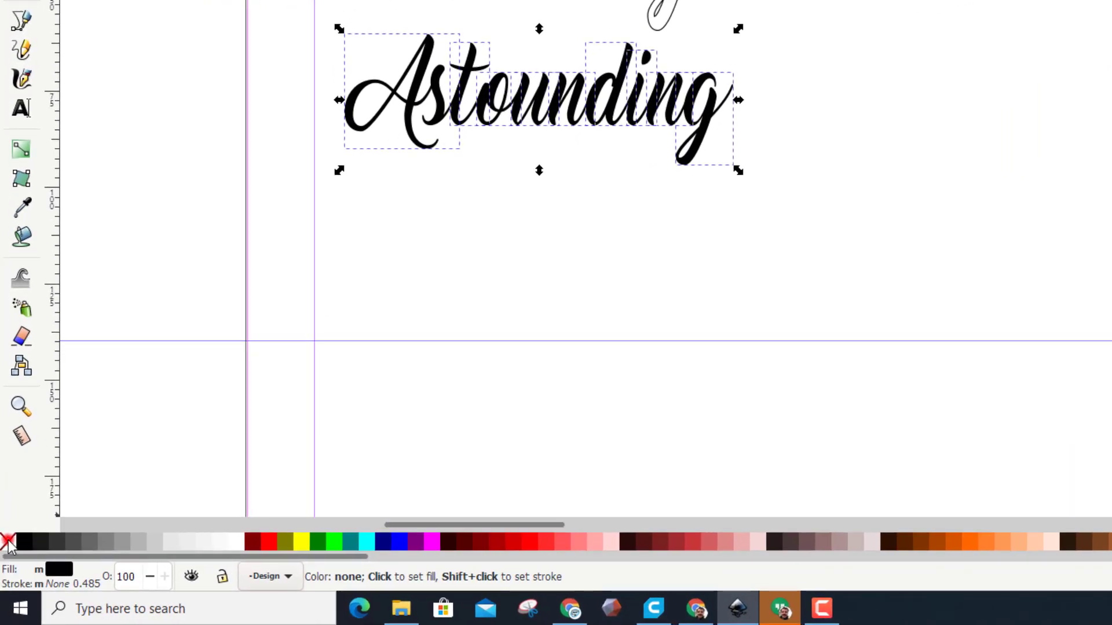
{"action": "left_click", "coordinate": [6, 569]}
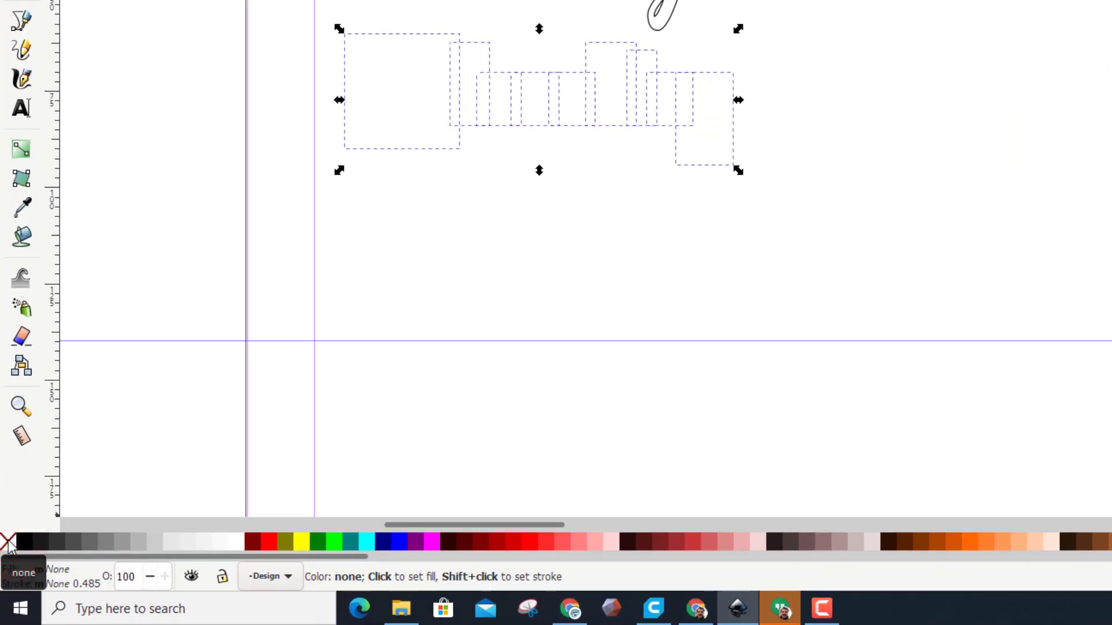
{"action": "right_click", "coordinate": [8, 543]}
{"action": "left_click", "coordinate": [56, 466]}
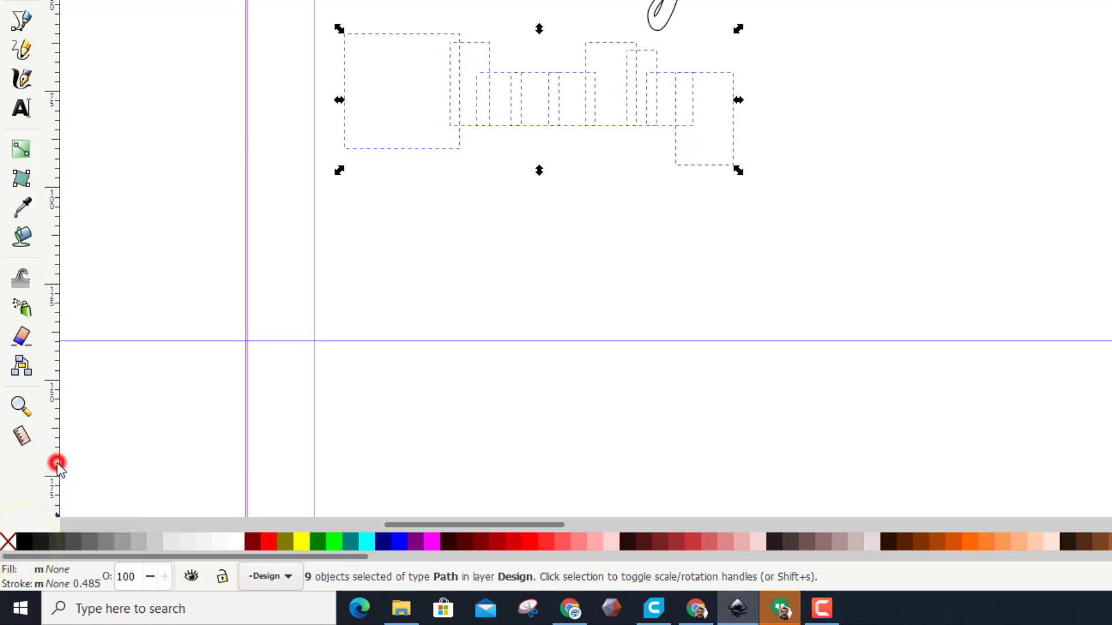
Set the letters' stroke width to 0.25 mm
{"action": "double_click", "coordinate": [832, 107]}
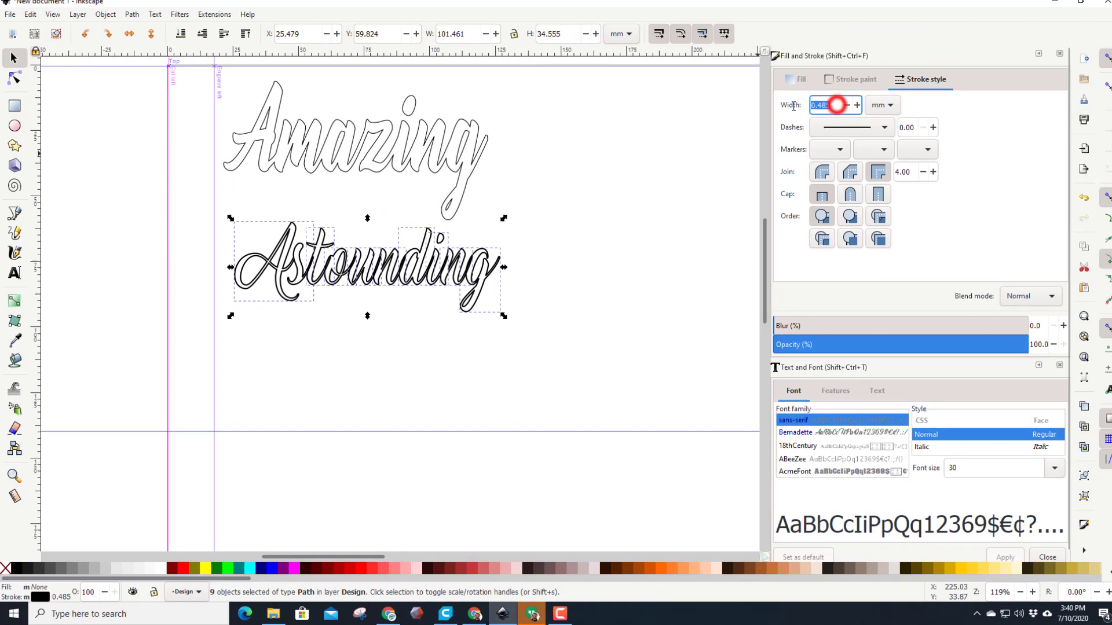
{"action": "type", "text": "0.25"}
{"action": "key", "text": "Return"}
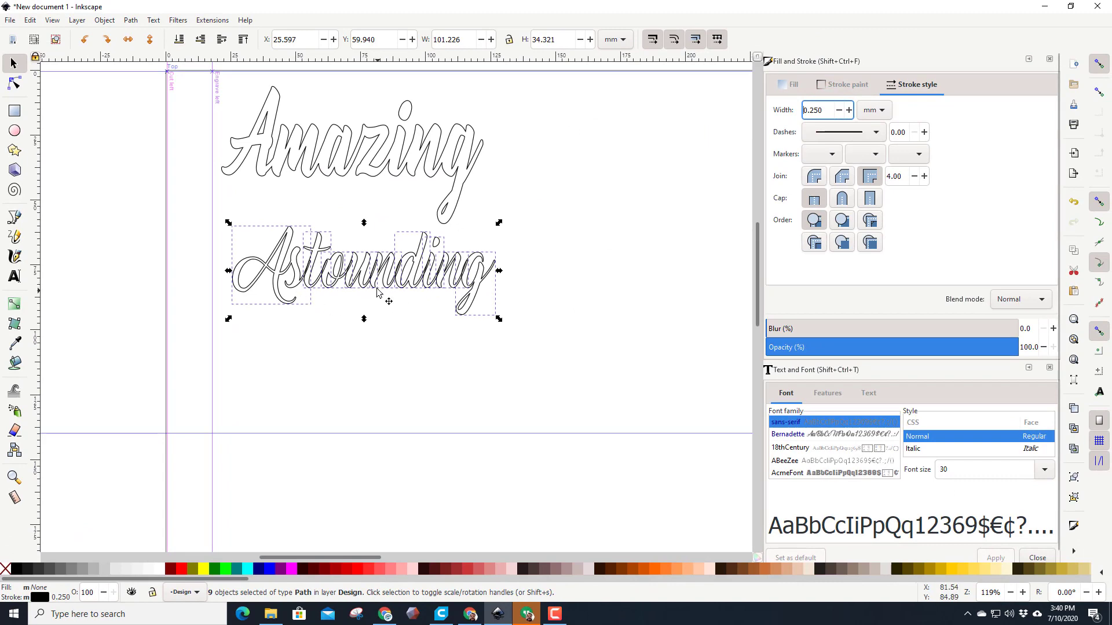
{"action": "scroll", "coordinate": [377, 292], "scroll_direction": "up", "scroll_amount": 3}
{"action": "scroll", "coordinate": [300, 271], "scroll_direction": "down", "scroll_amount": 1}
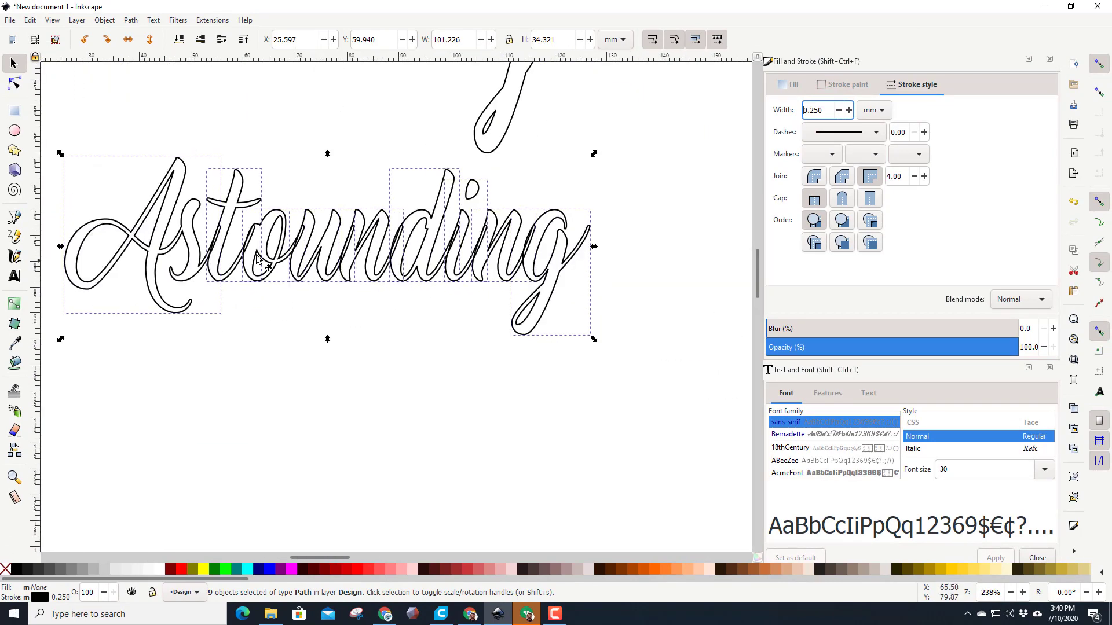
Union the Astounding letters into one path, then outset it to about 102.3 × 35.4 mm
{"action": "left_click", "coordinate": [127, 21]}
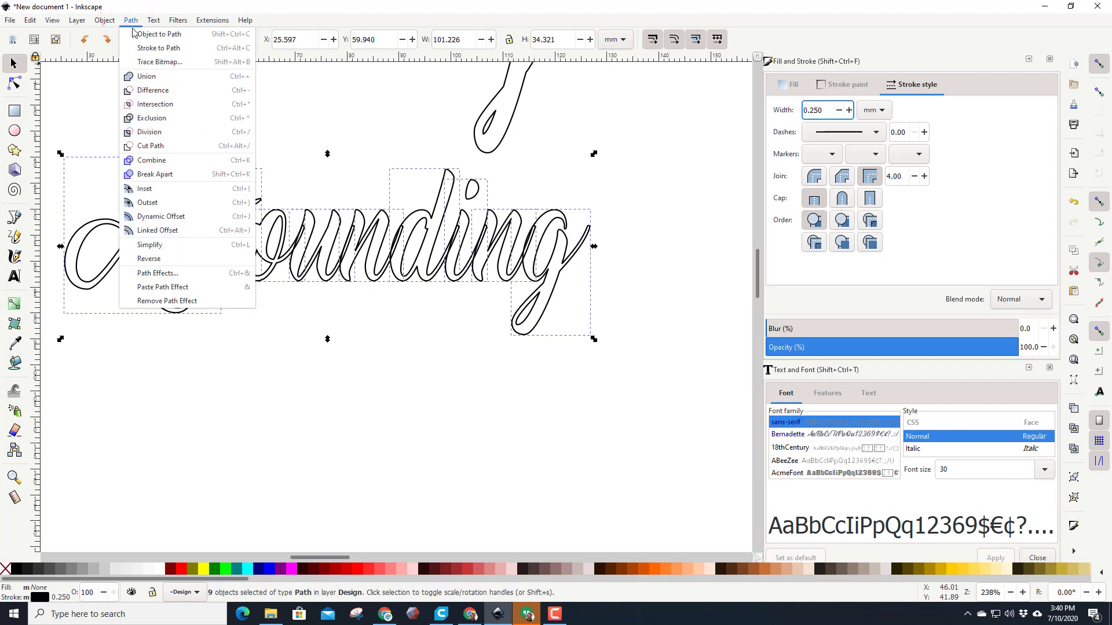
{"action": "left_click", "coordinate": [139, 76]}
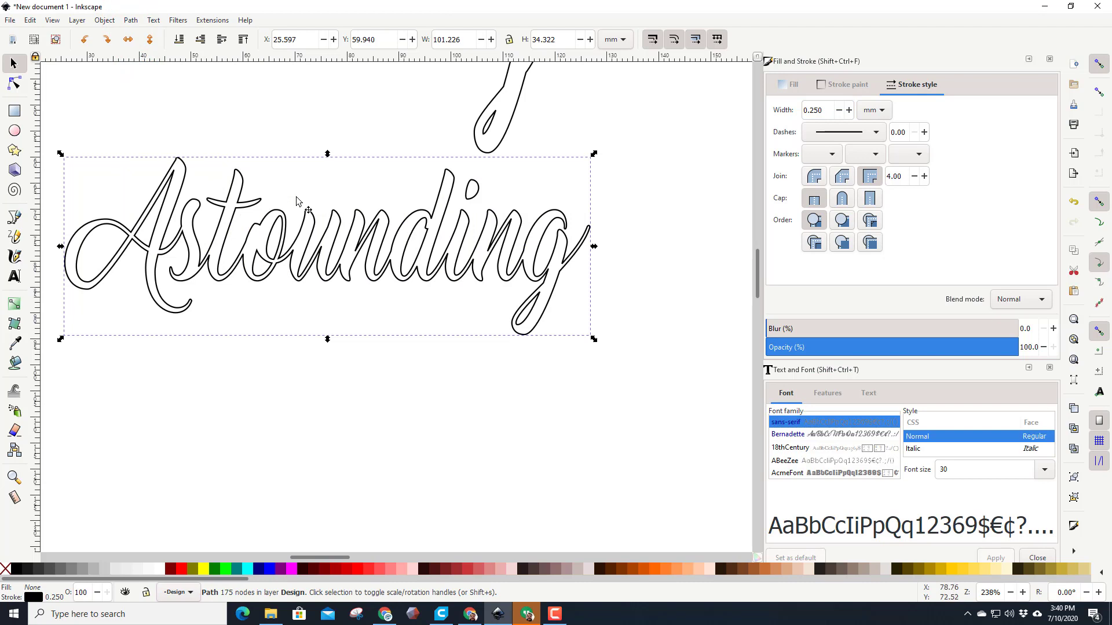
{"action": "left_click", "coordinate": [131, 20]}
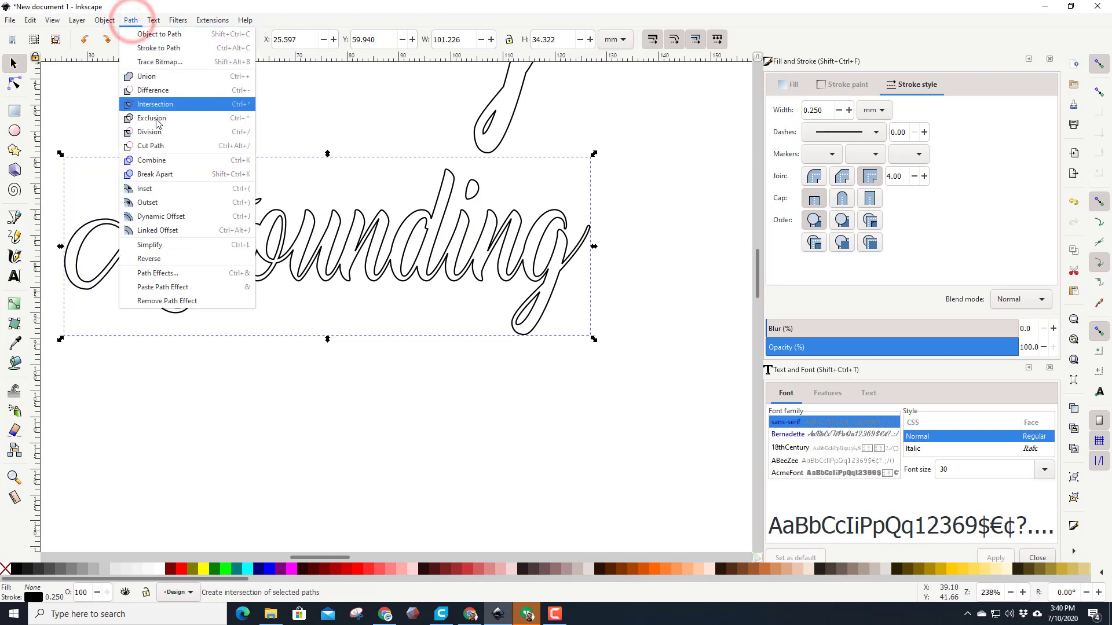
{"action": "left_click", "coordinate": [154, 203]}
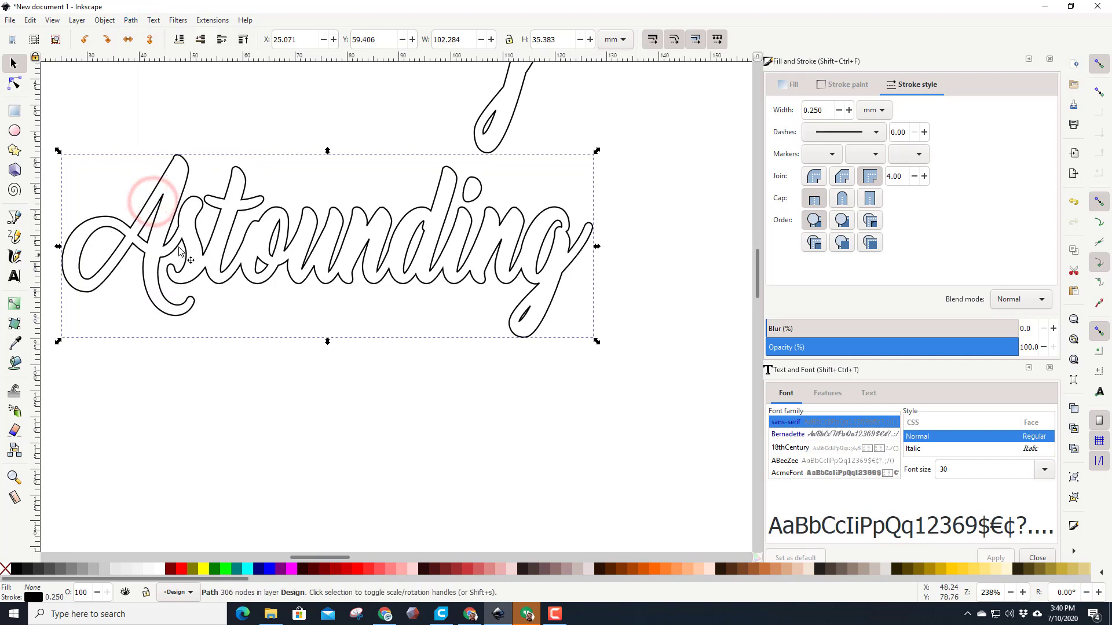
{"action": "scroll", "coordinate": [486, 282], "scroll_direction": "down", "scroll_amount": 5}
{"action": "scroll", "coordinate": [484, 258], "scroll_direction": "up", "scroll_amount": 6}
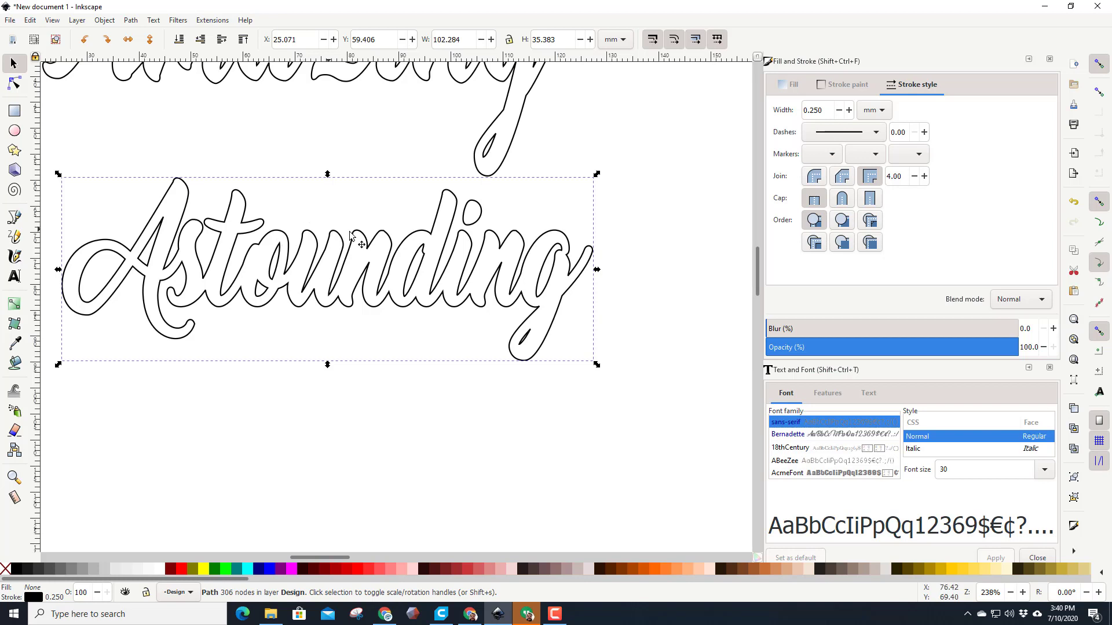
Save the drawing as astounding.svg in Dropbox\3dmodeling\keychains
{"action": "left_click", "coordinate": [10, 20]}
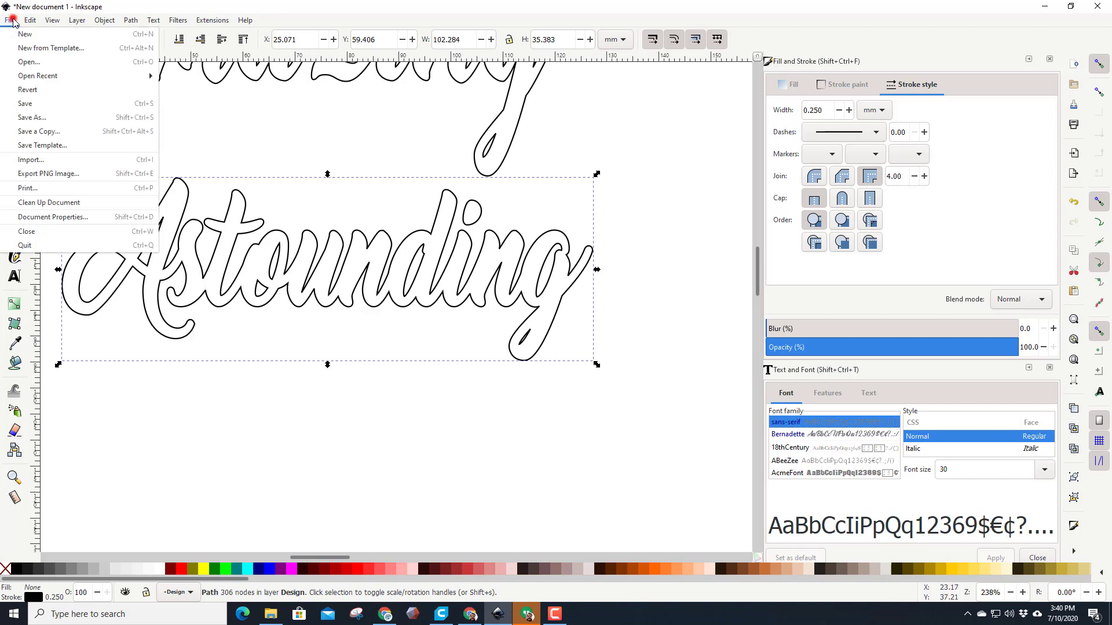
{"action": "left_click", "coordinate": [32, 105]}
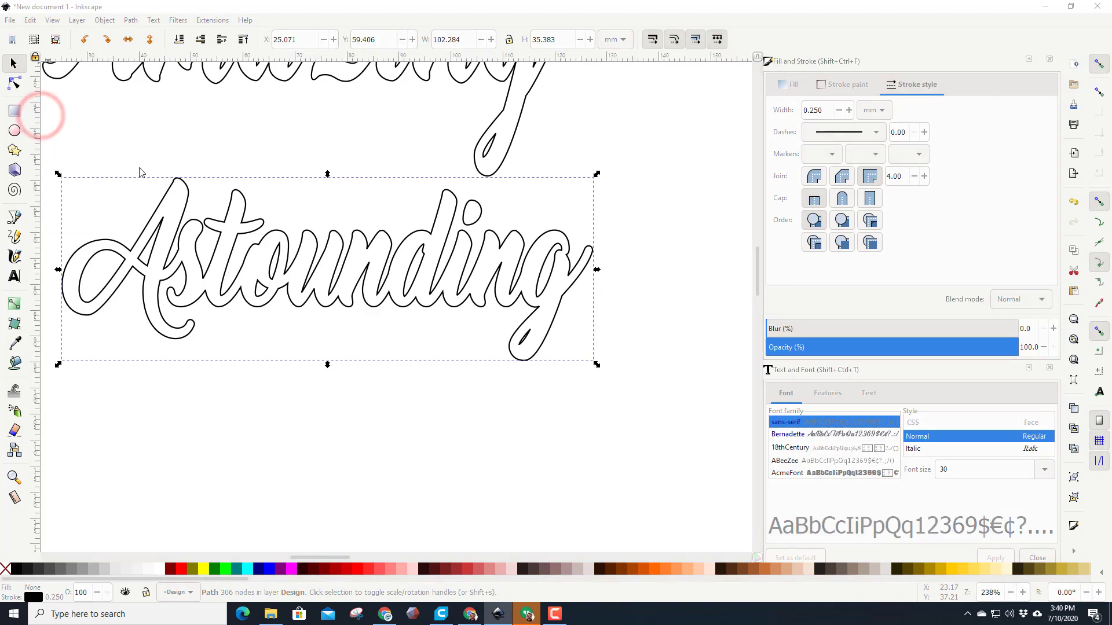
{"action": "left_click", "coordinate": [204, 42]}
{"action": "left_click", "coordinate": [149, 91]}
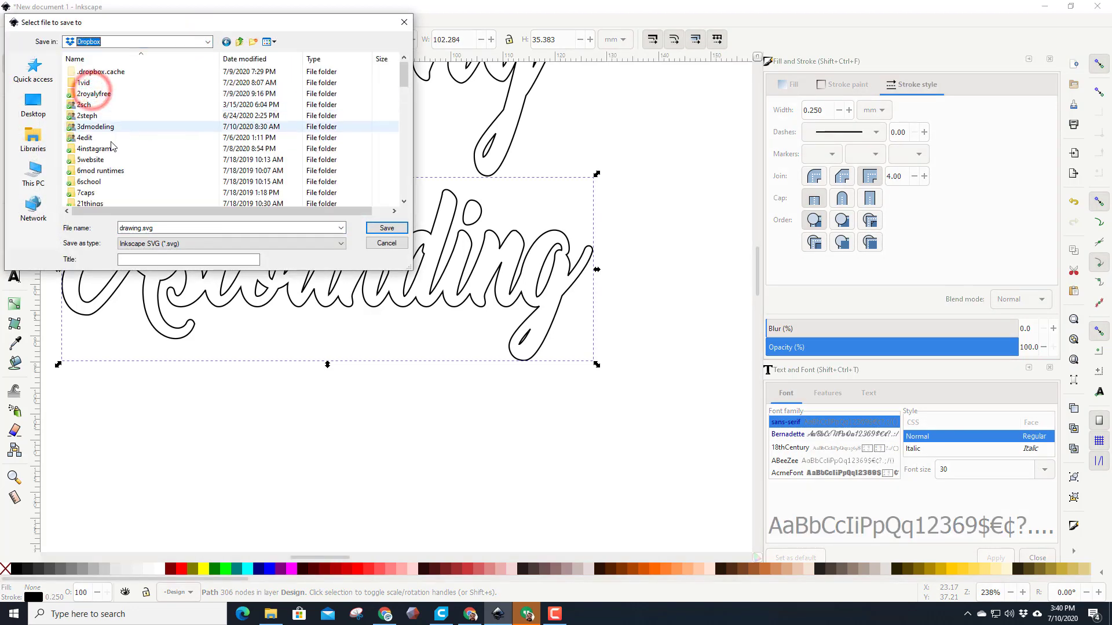
{"action": "double_click", "coordinate": [91, 126]}
{"action": "double_click", "coordinate": [92, 119]}
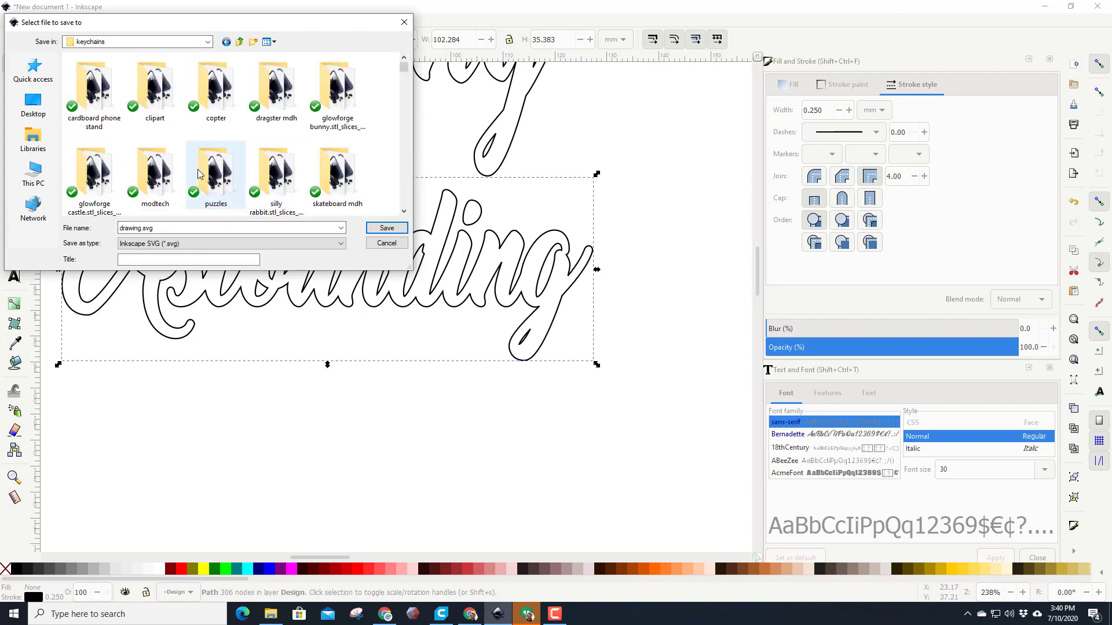
{"action": "double_click", "coordinate": [141, 227]}
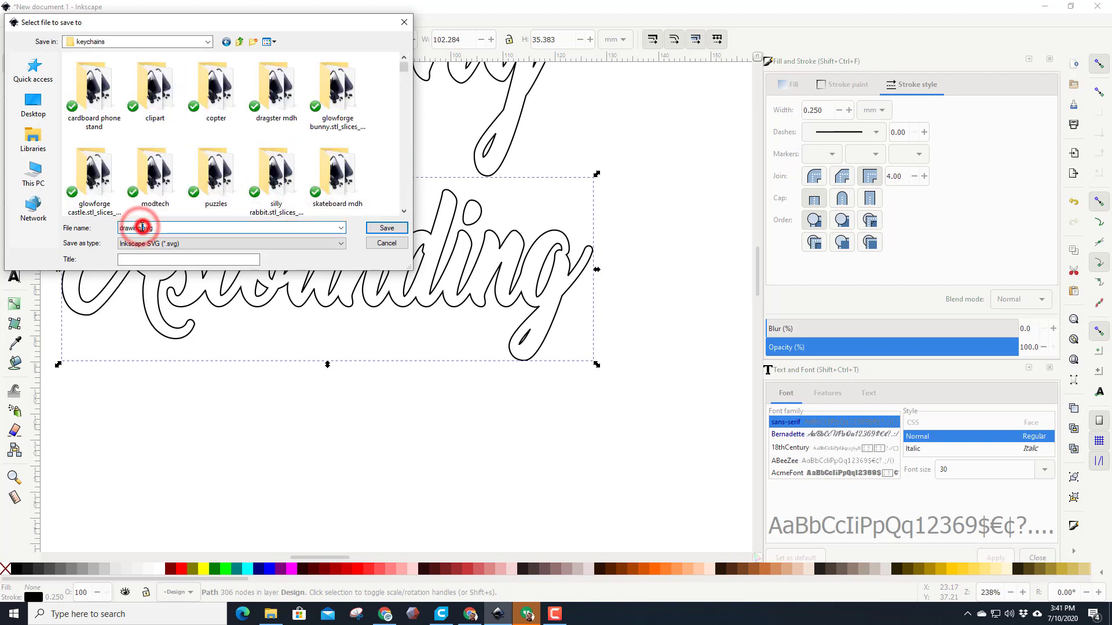
{"action": "type", "text": "astoun"}
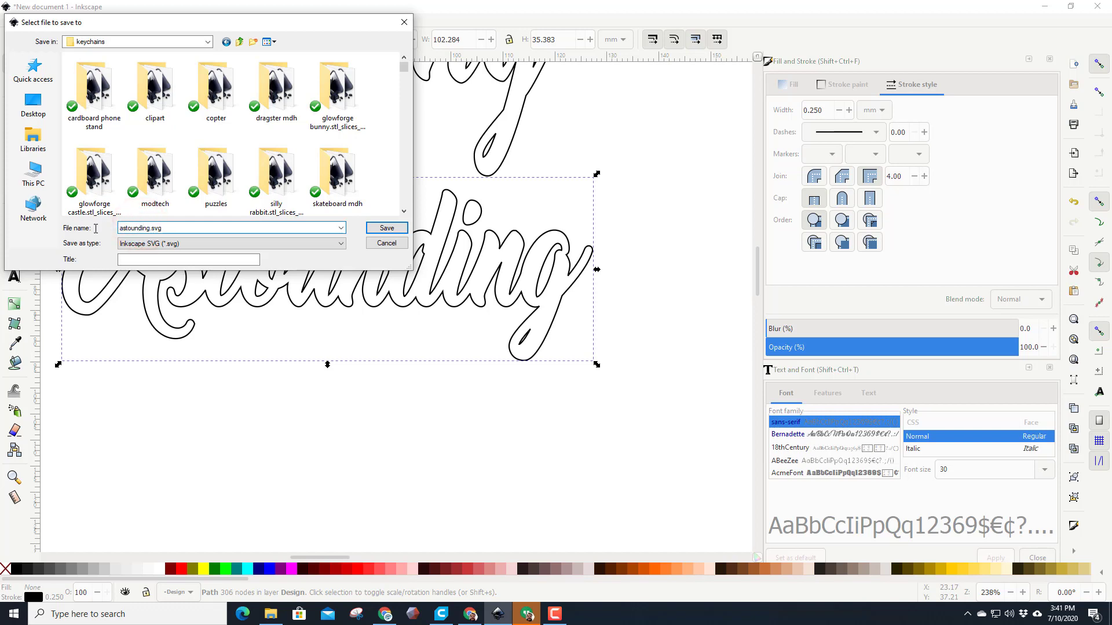
{"action": "key", "text": "Return"}
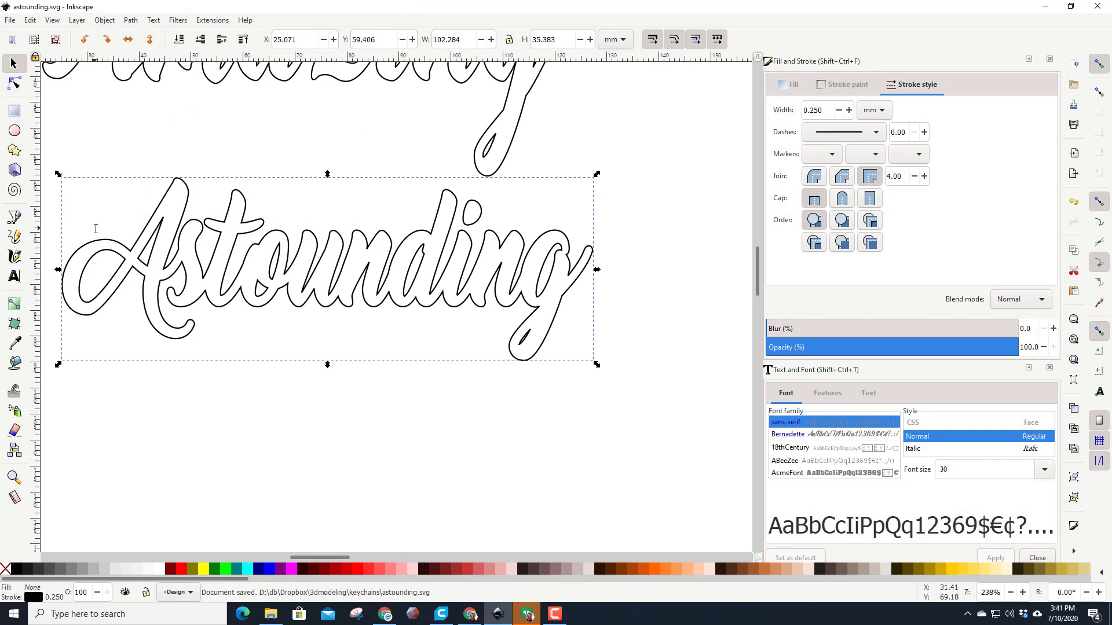